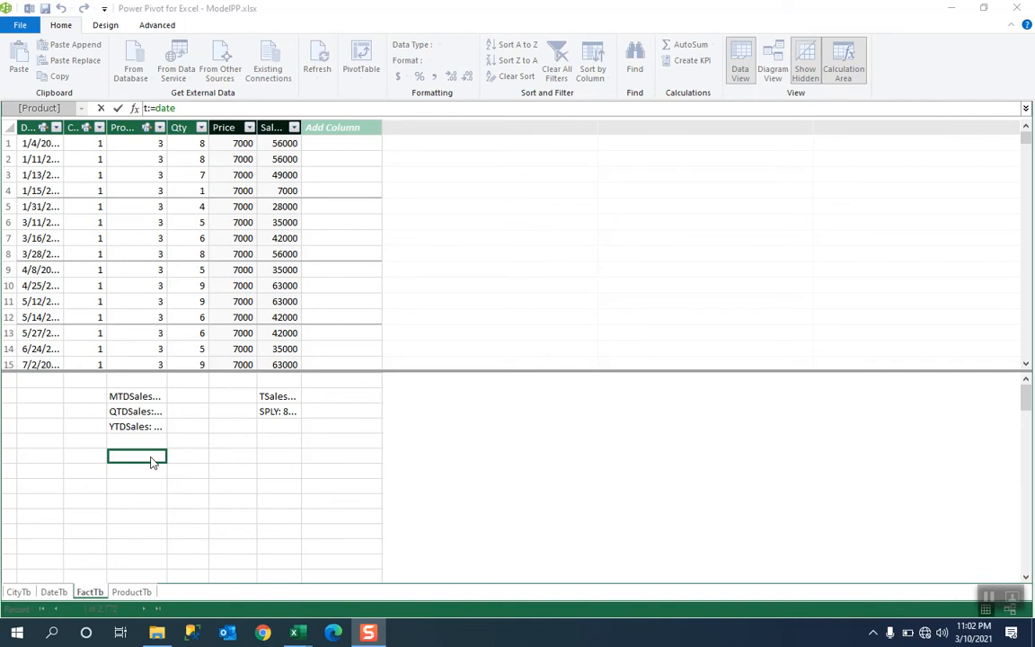
# - In the selected calculation cell, start a measure named LY Sales with CALCULATE and [TSales] as its expression
pyautogui.press('Return')
pyautogui.write('Y')
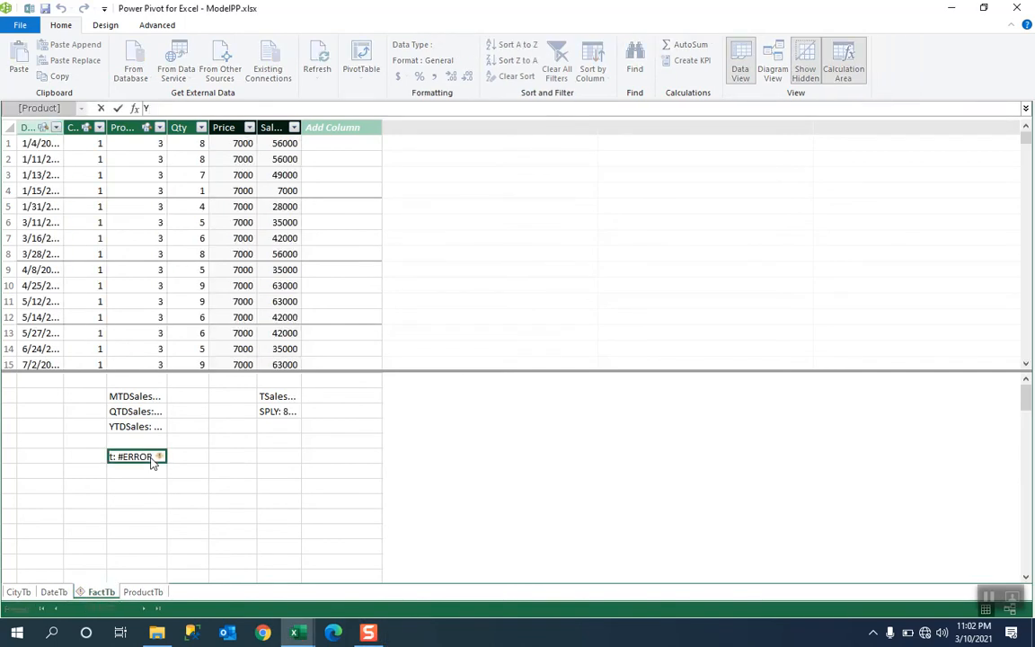
pyautogui.press('BackSpace')
pyautogui.write('LY Sales:=')
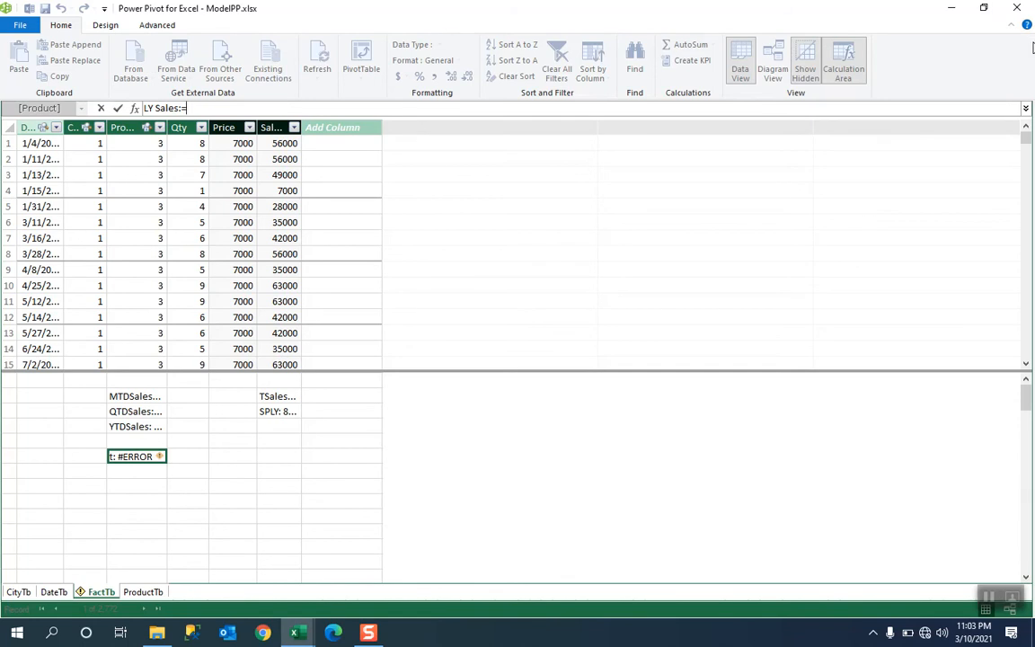
pyautogui.write('Ca')
pyautogui.press('Tab')
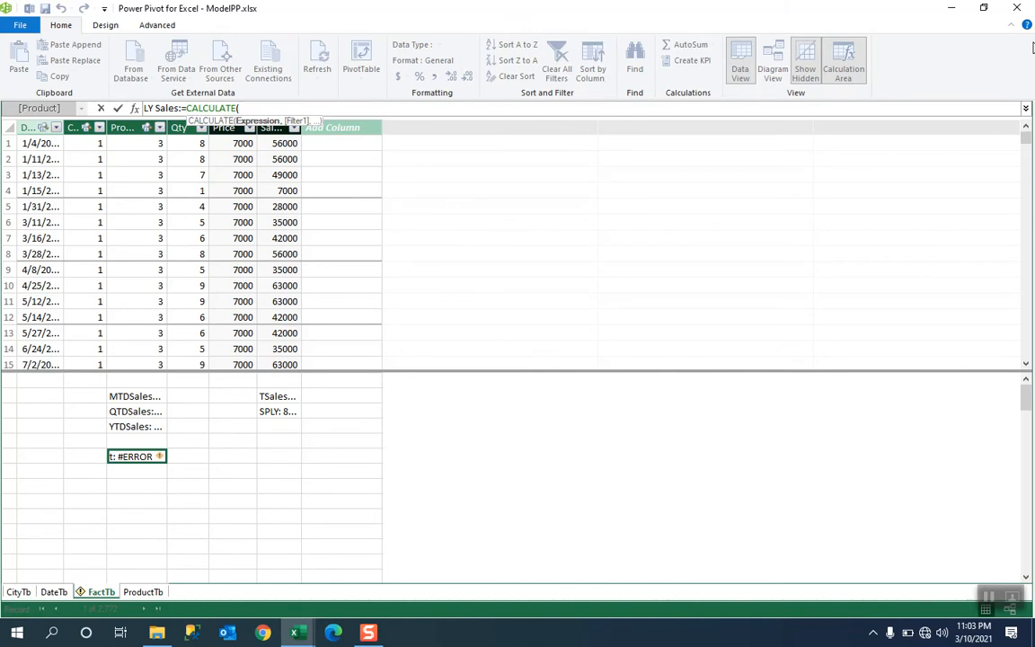
pyautogui.write('[ts')
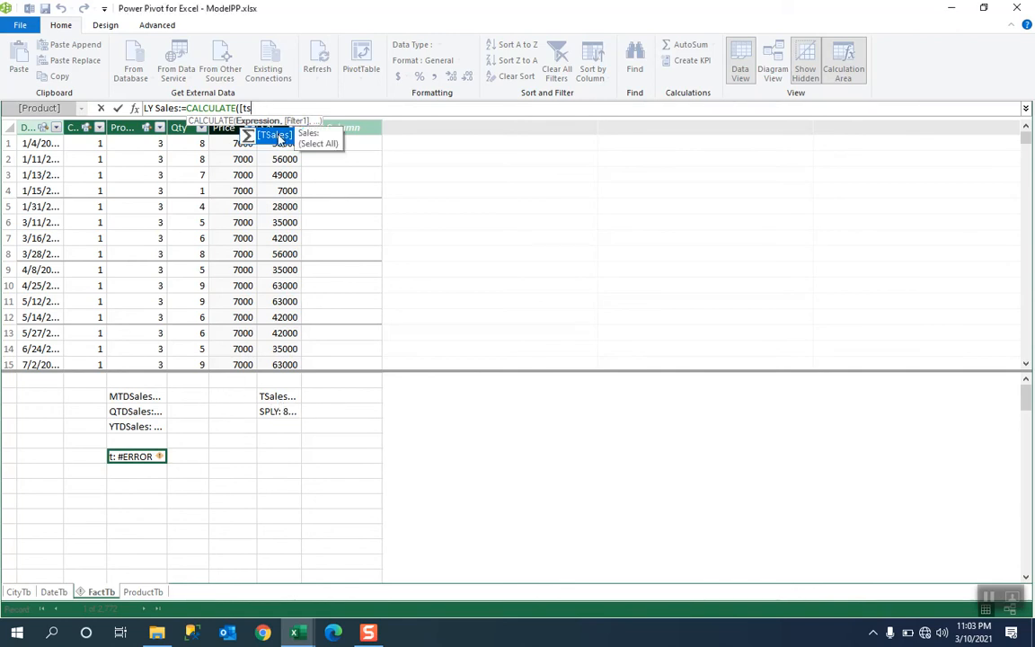
pyautogui.doubleClick(276, 136)
pyautogui.write(',')
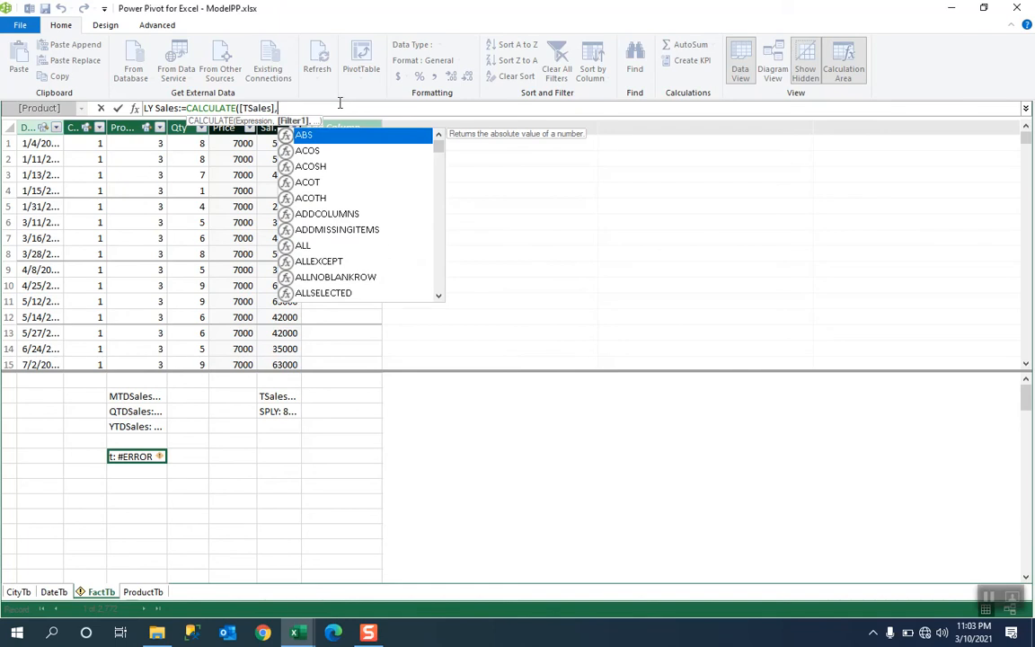
# - Add DATEADD as the CALCULATE filter, with DateTb[Date] as its dates argument
pyautogui.write('da')
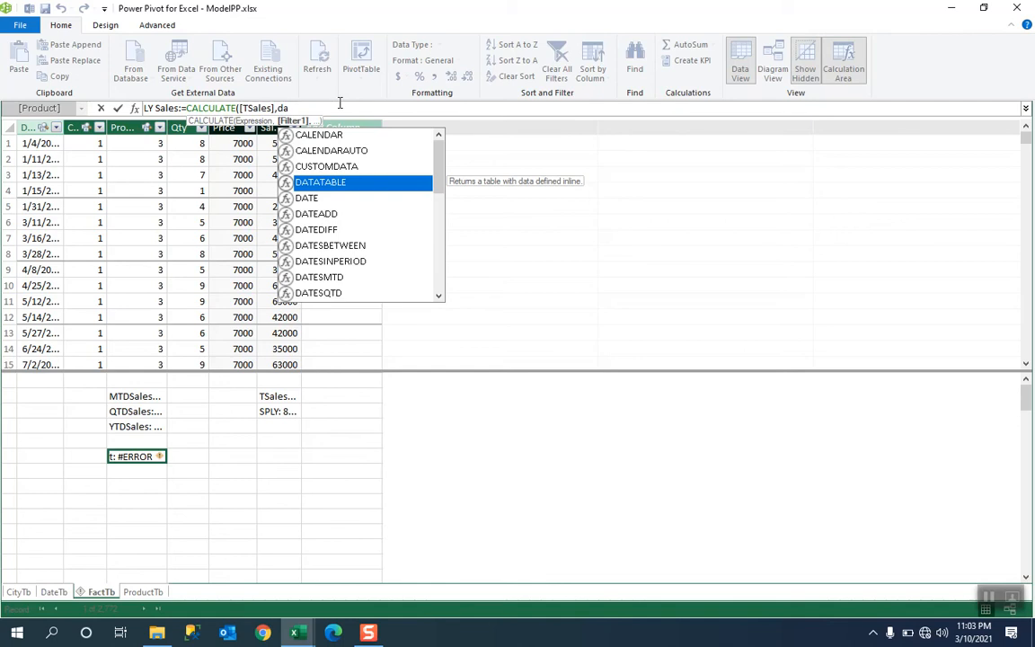
pyautogui.write('tea')
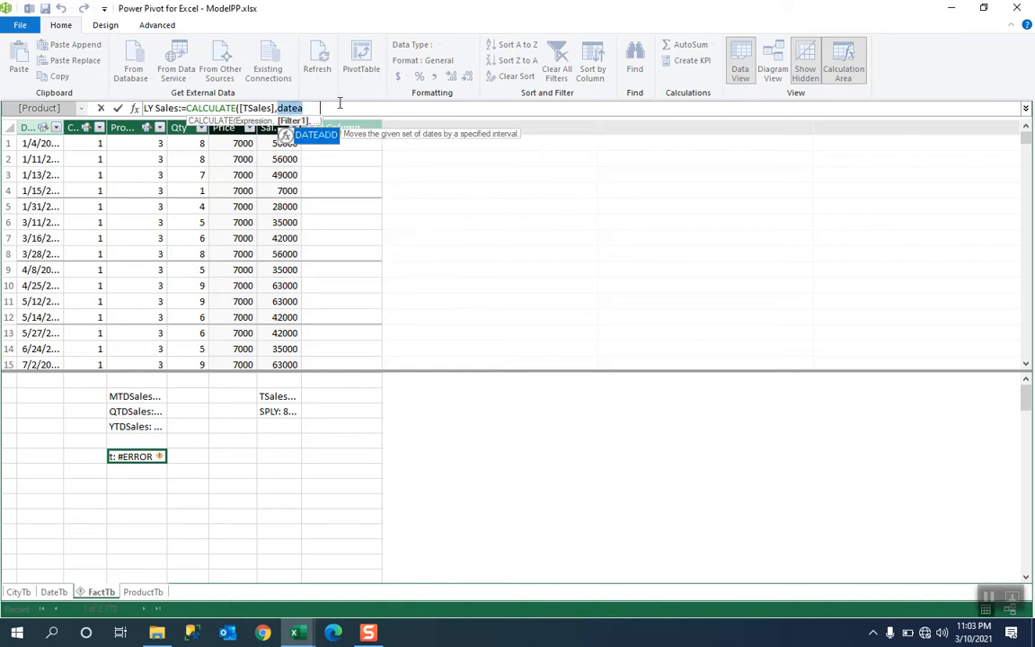
pyautogui.press('Tab')
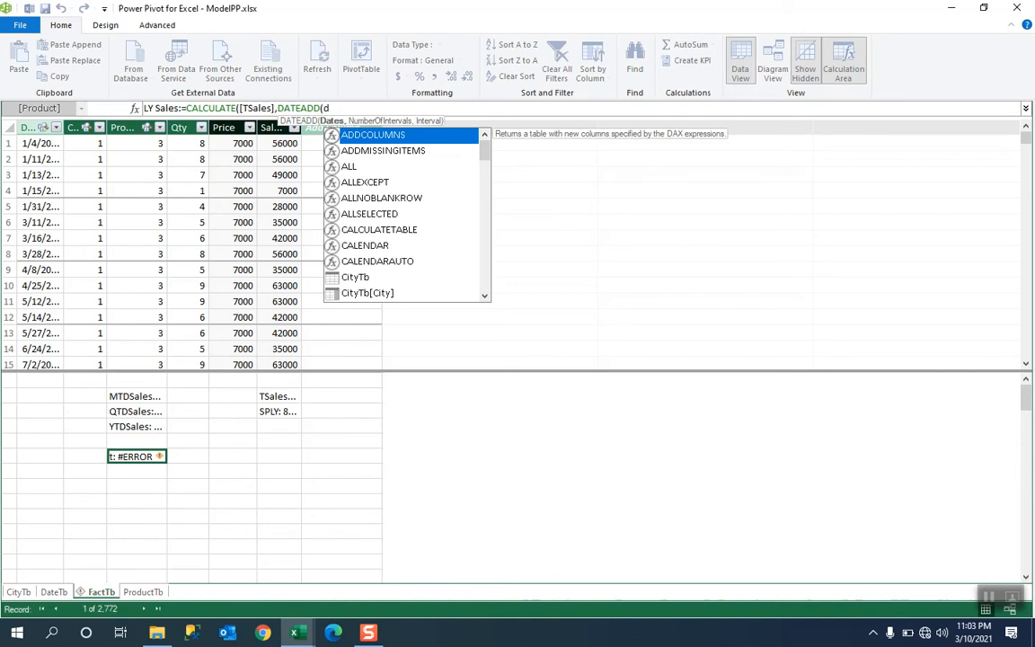
pyautogui.write('dates')
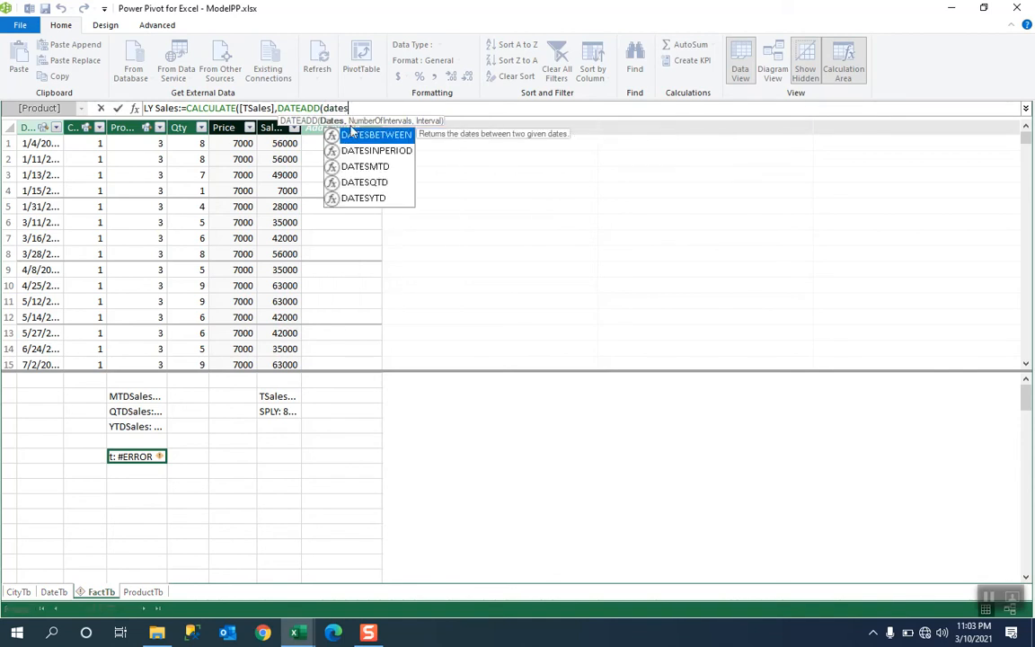
pyautogui.press('BackSpace')
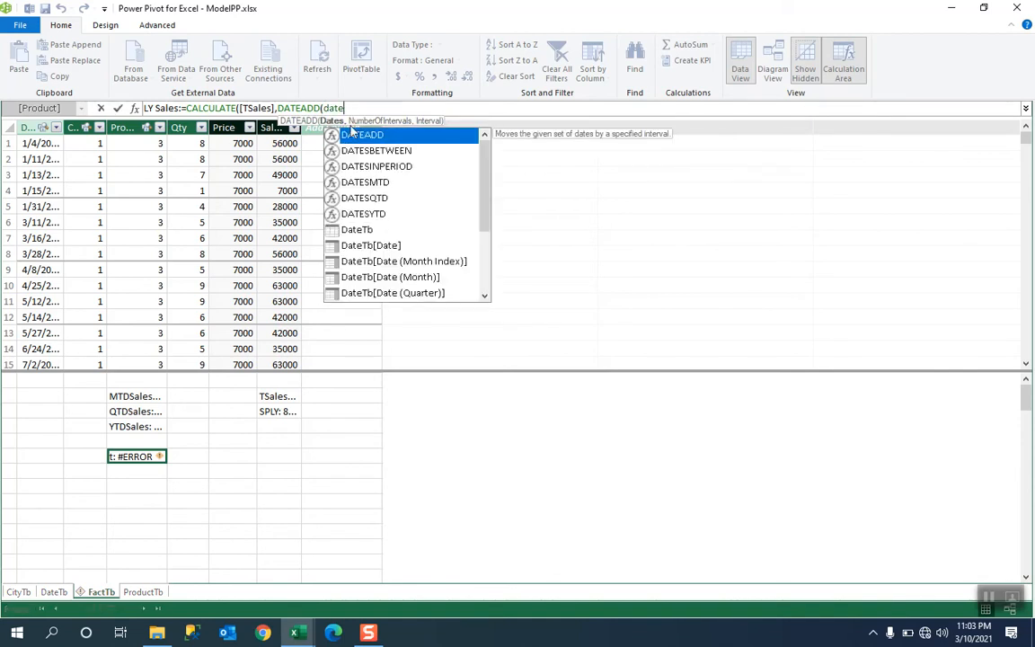
pyautogui.write('tb')
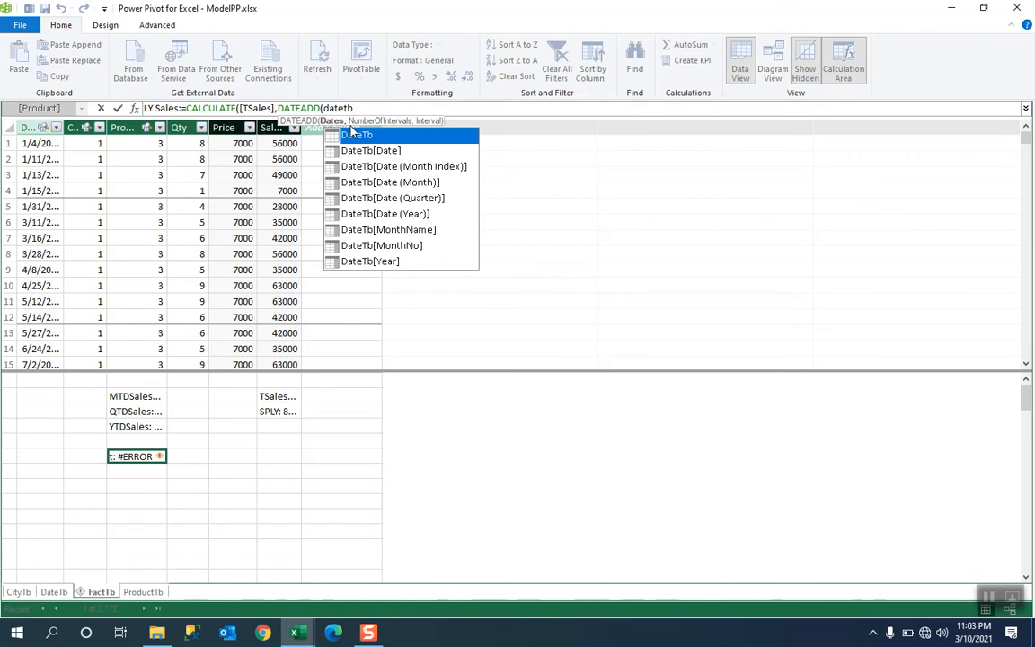
pyautogui.press('Down')
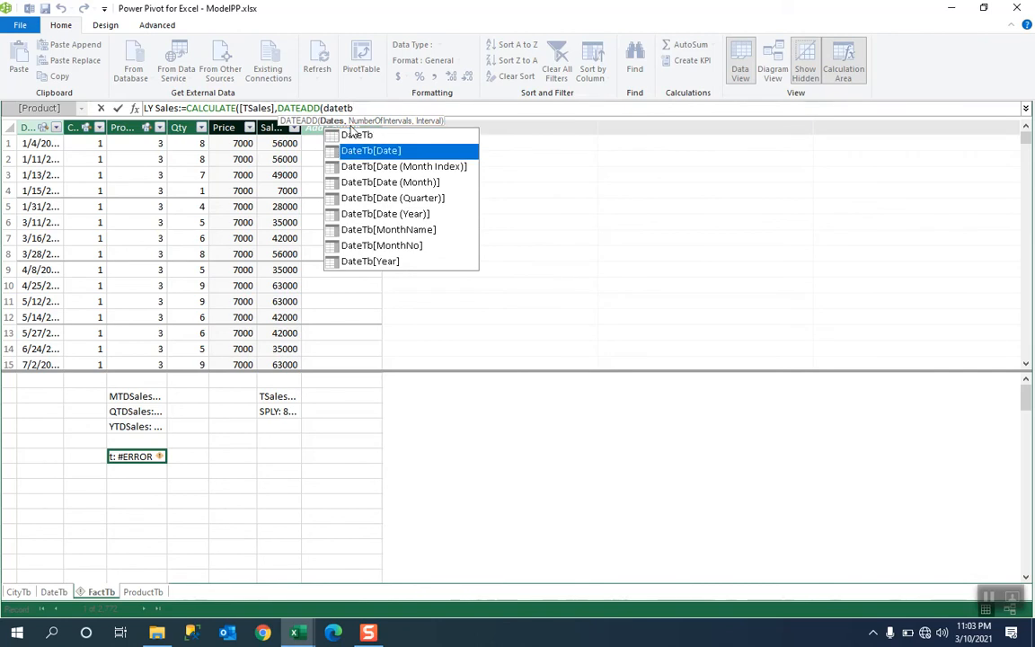
pyautogui.press('Tab')
pyautogui.write(',')
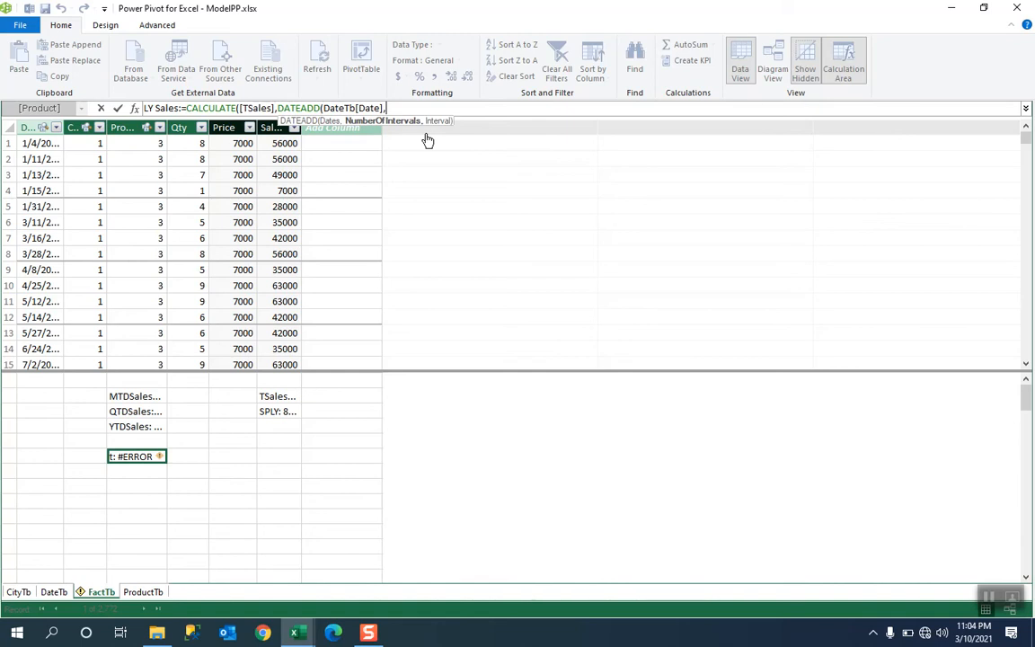
# - Complete DATEADD with -1 as the number of intervals and YEAR as the interval, and commit the LY Sales measure
pyautogui.write('-1')
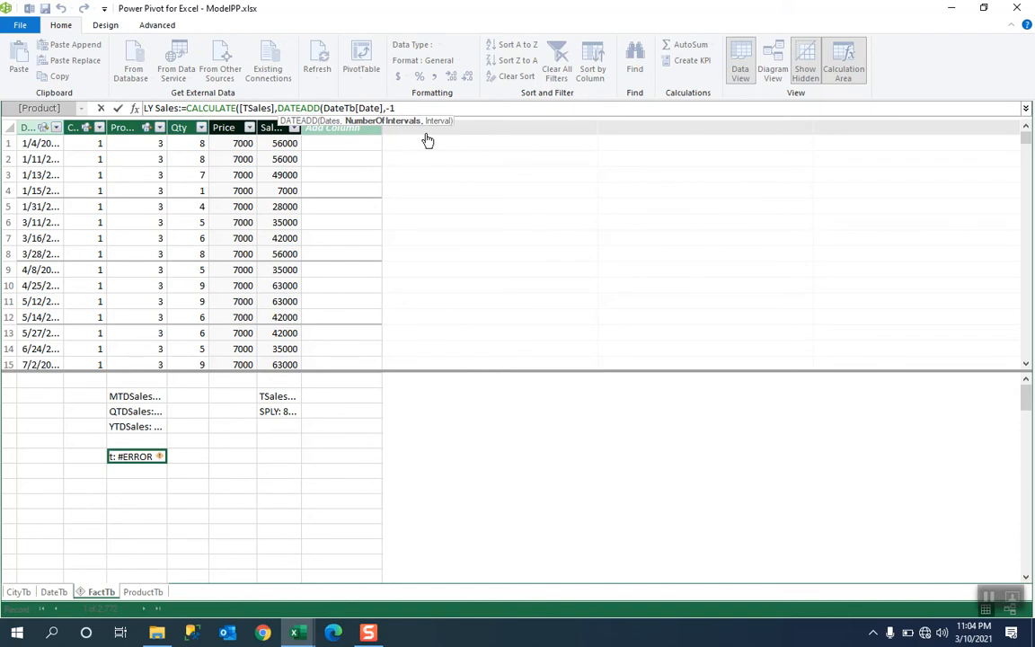
pyautogui.write(',')
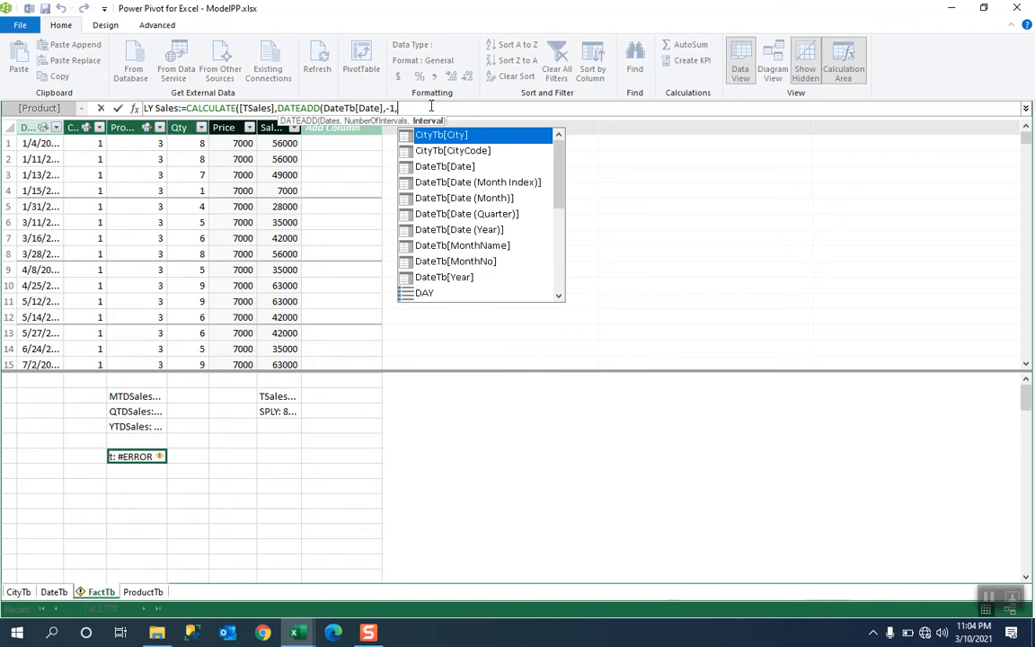
pyautogui.write('y')
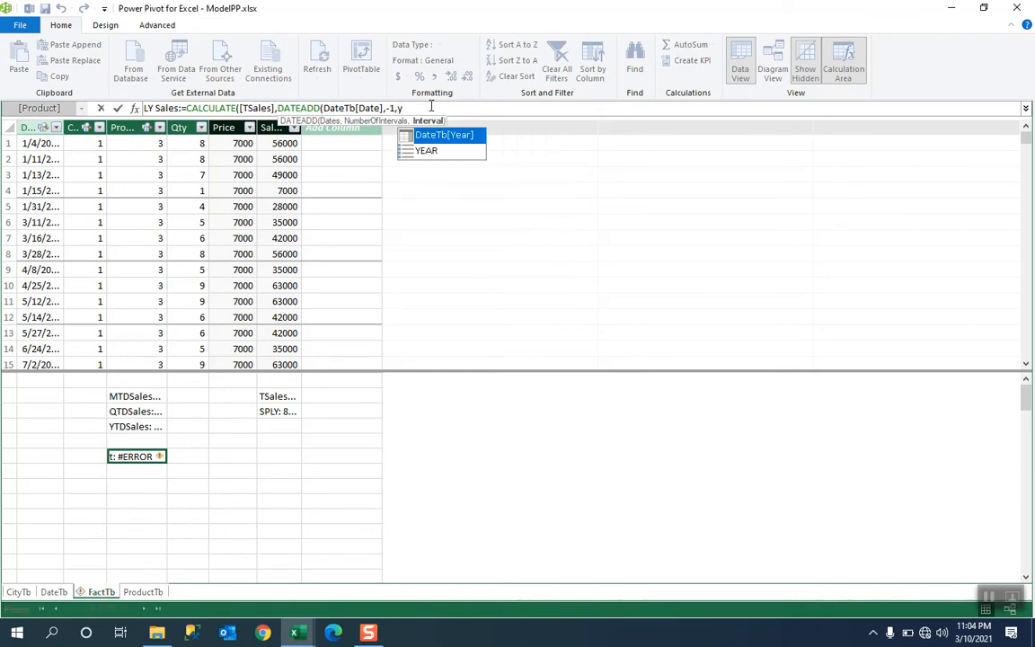
pyautogui.doubleClick(430, 151)
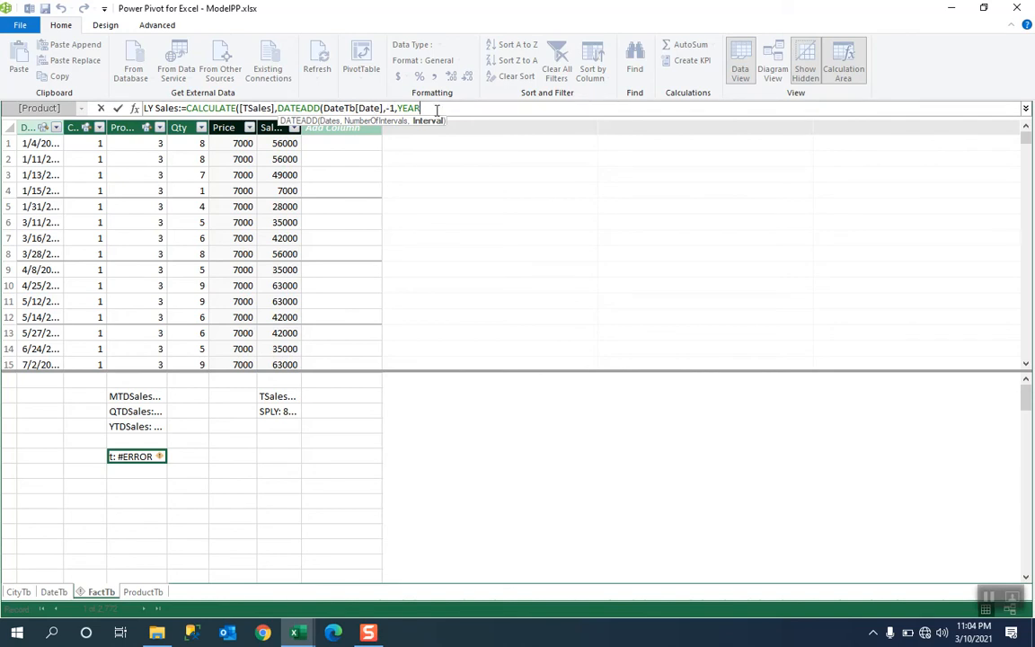
pyautogui.write(')')
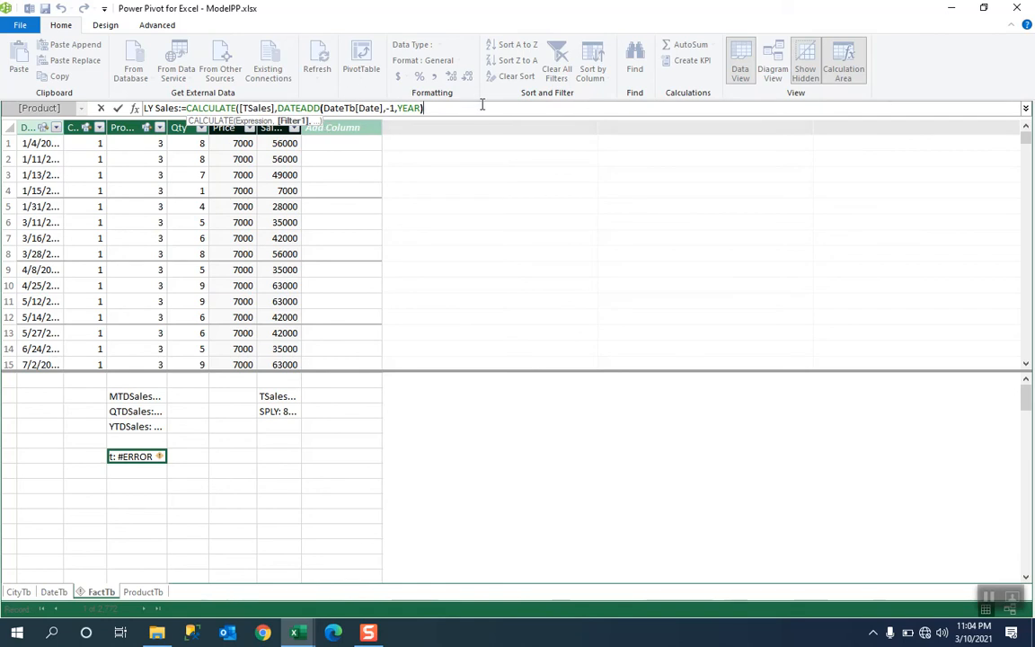
pyautogui.write(')')
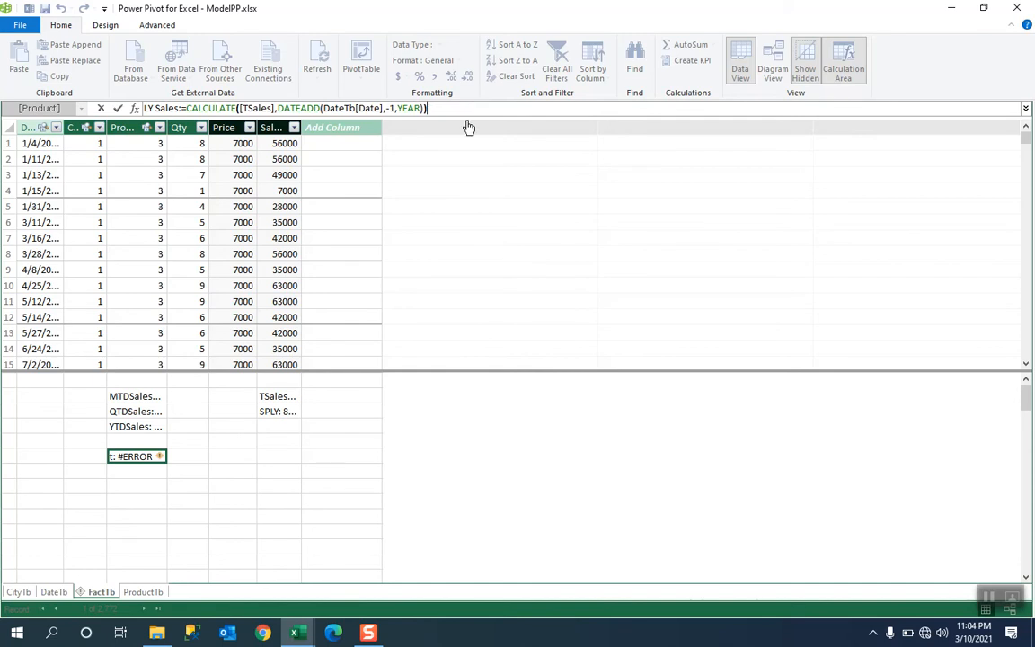
pyautogui.press('Return')
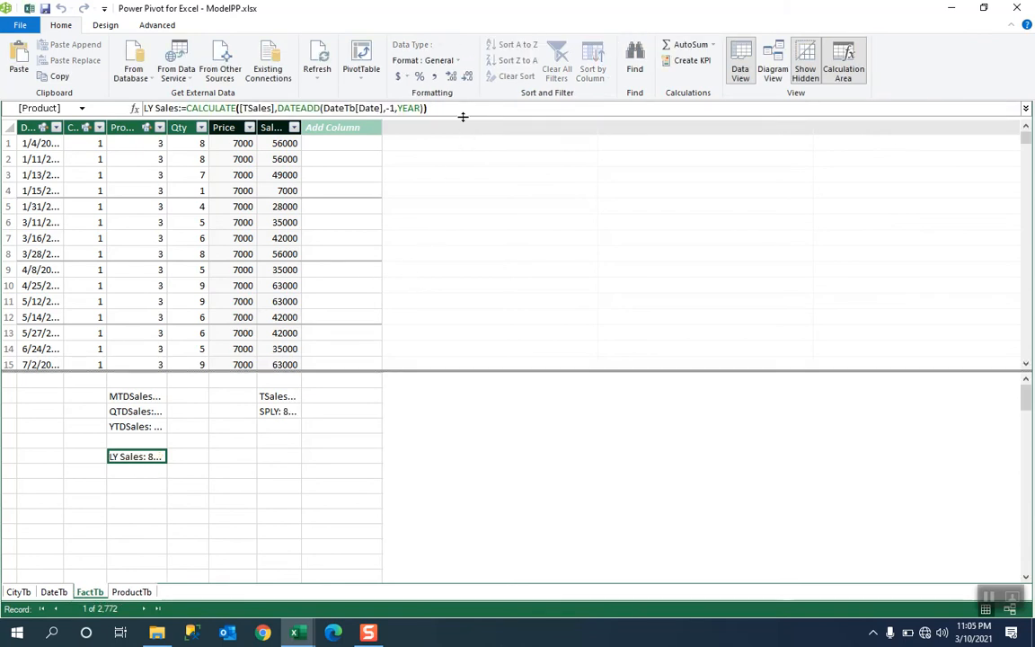
# - Copy the whole LY Sales formula into the empty cell below it and rename the copy LM Sales
pyautogui.moveTo(428, 109); pyautogui.dragTo(369, 113)
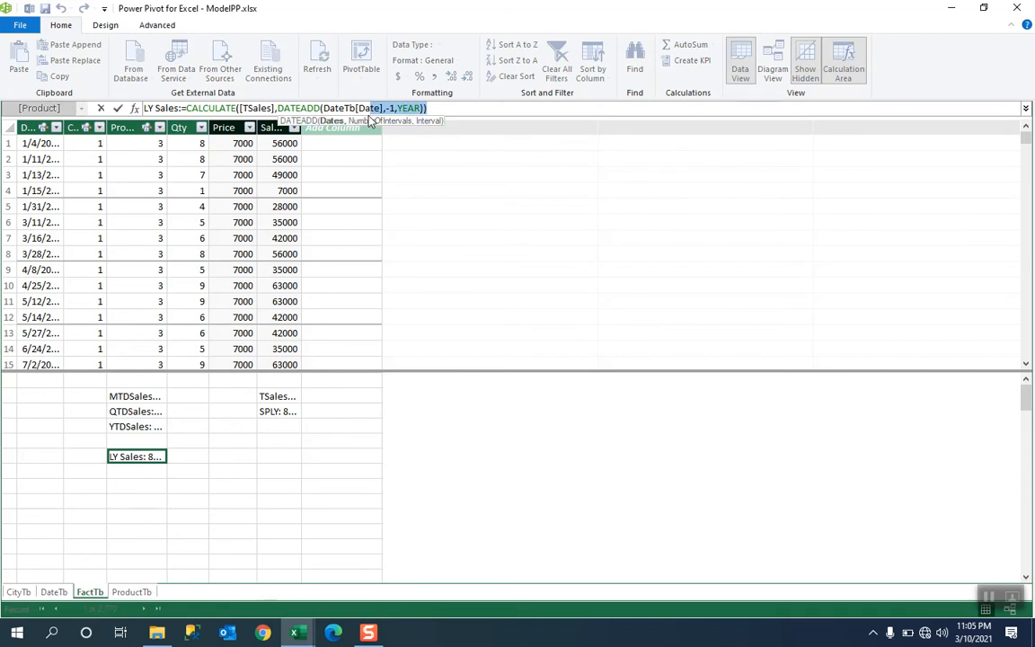
pyautogui.hotkey('ctrl', 'a')
pyautogui.hotkey('ctrl', 'c')
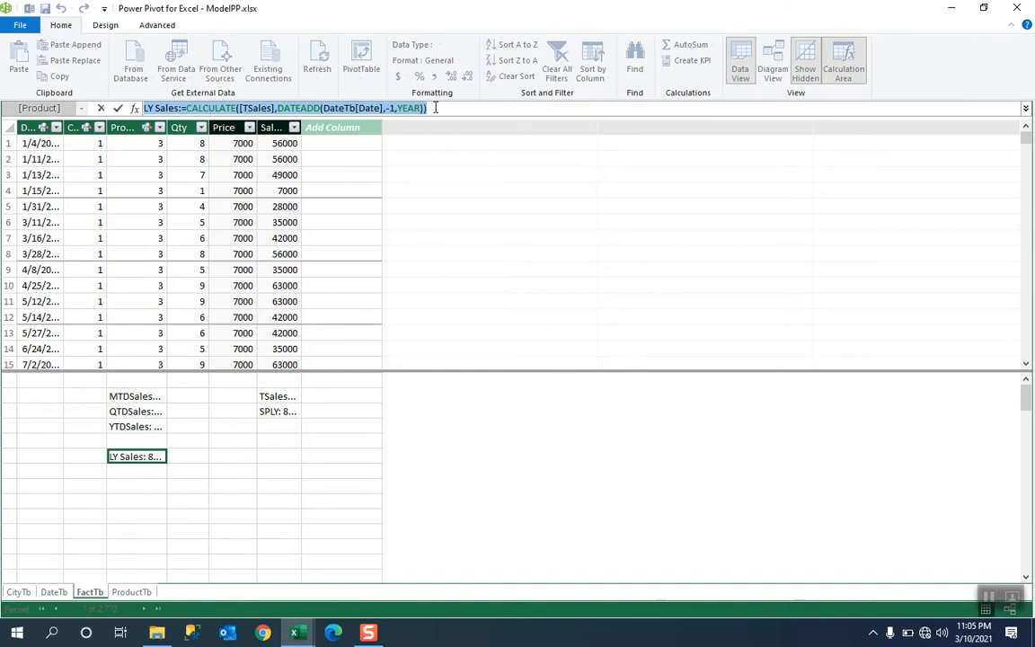
pyautogui.click(144, 473)
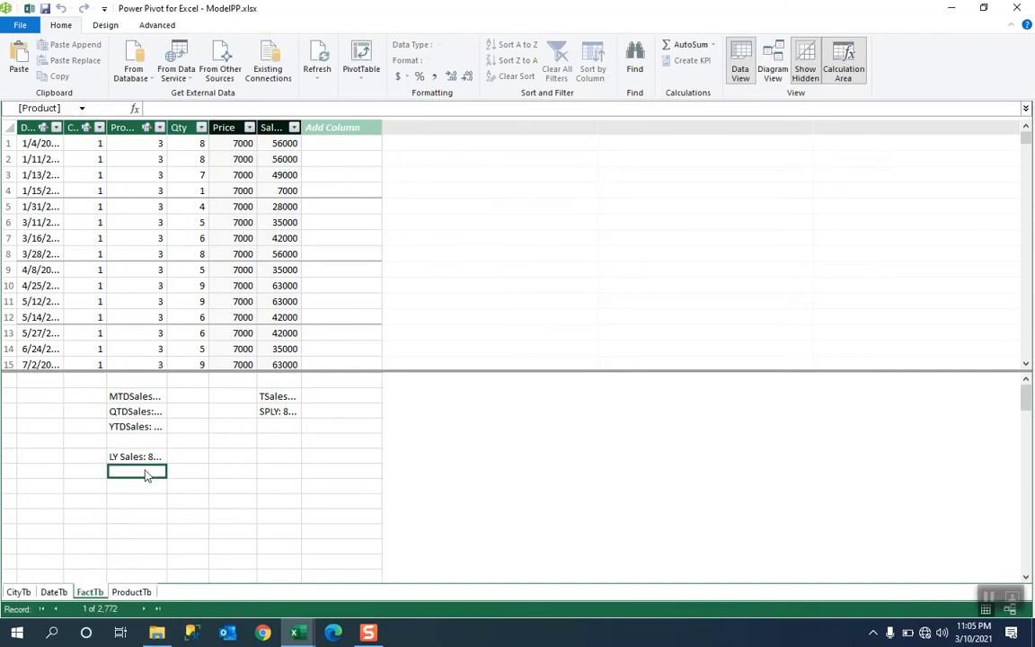
pyautogui.click(151, 107)
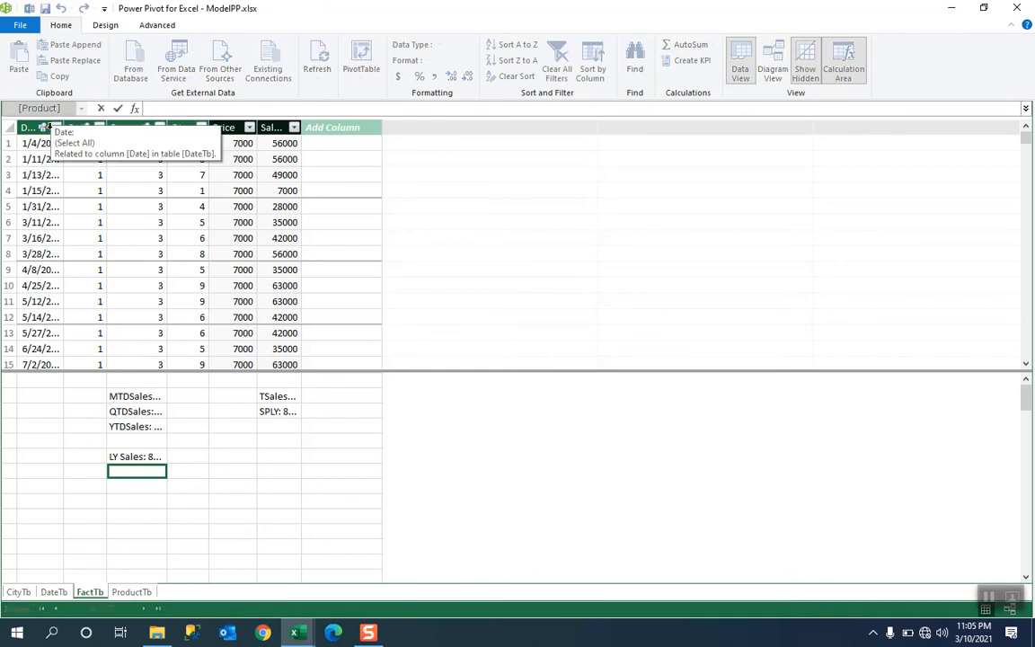
pyautogui.hotkey('ctrl', 'v')
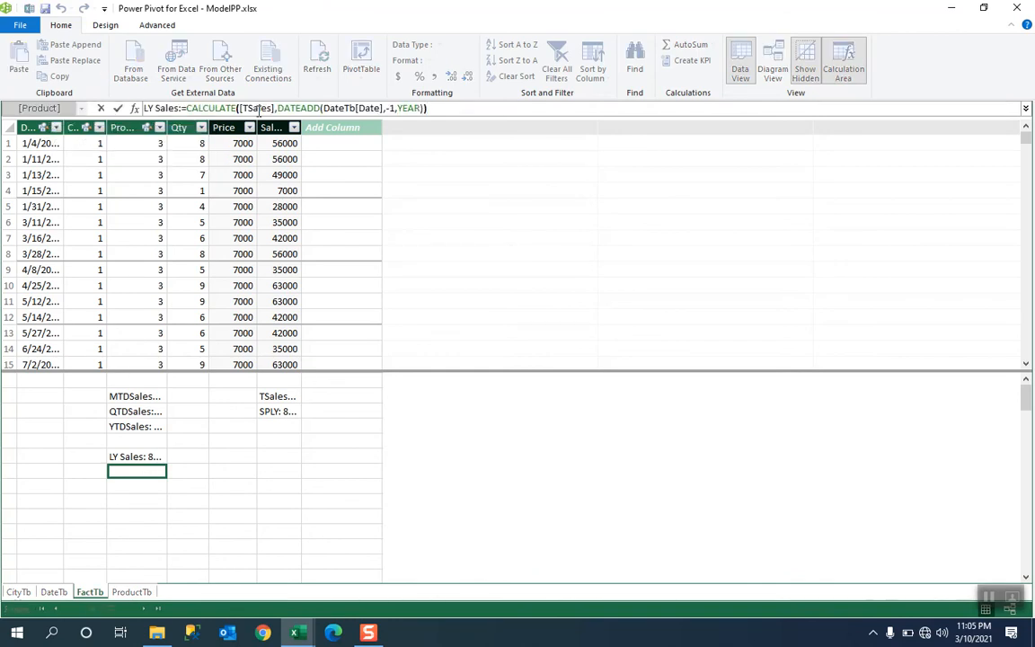
pyautogui.doubleClick(148, 107)
pyautogui.write('LM')
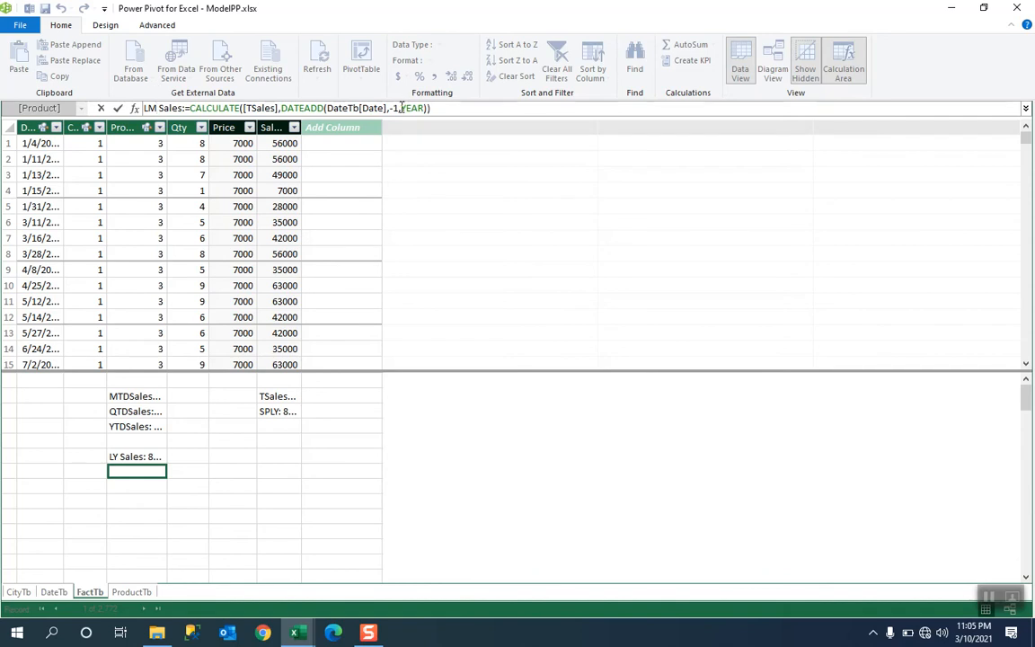
# - Change the DATEADD interval in the LM Sales formula to MONTH and commit the measure
pyautogui.doubleClick(415, 107)
pyautogui.write('M')
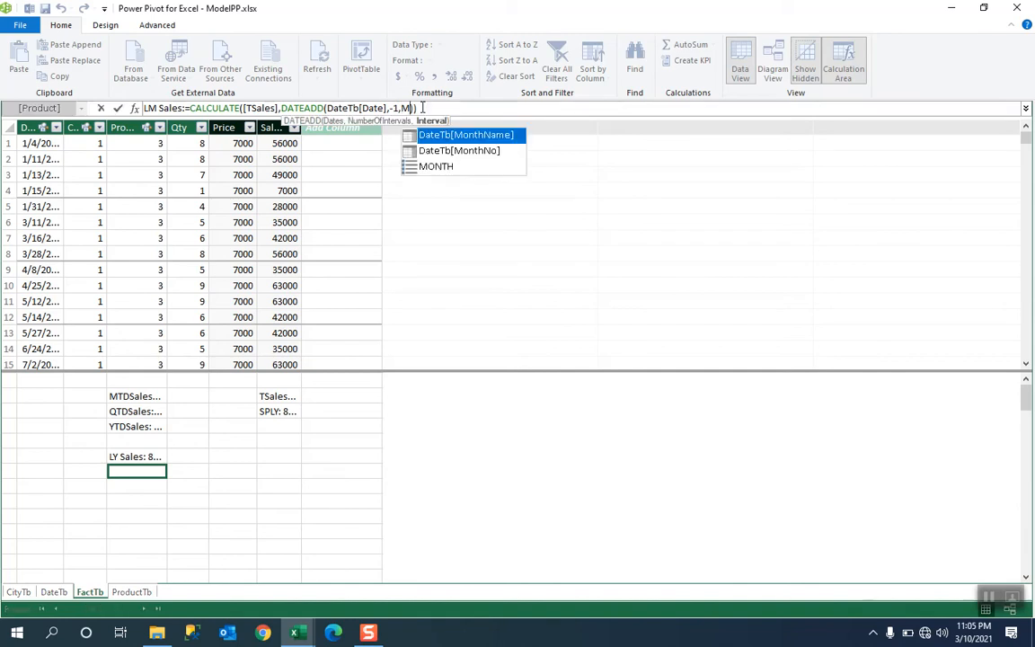
pyautogui.press('Down')
pyautogui.press('Down')
pyautogui.press('Tab')
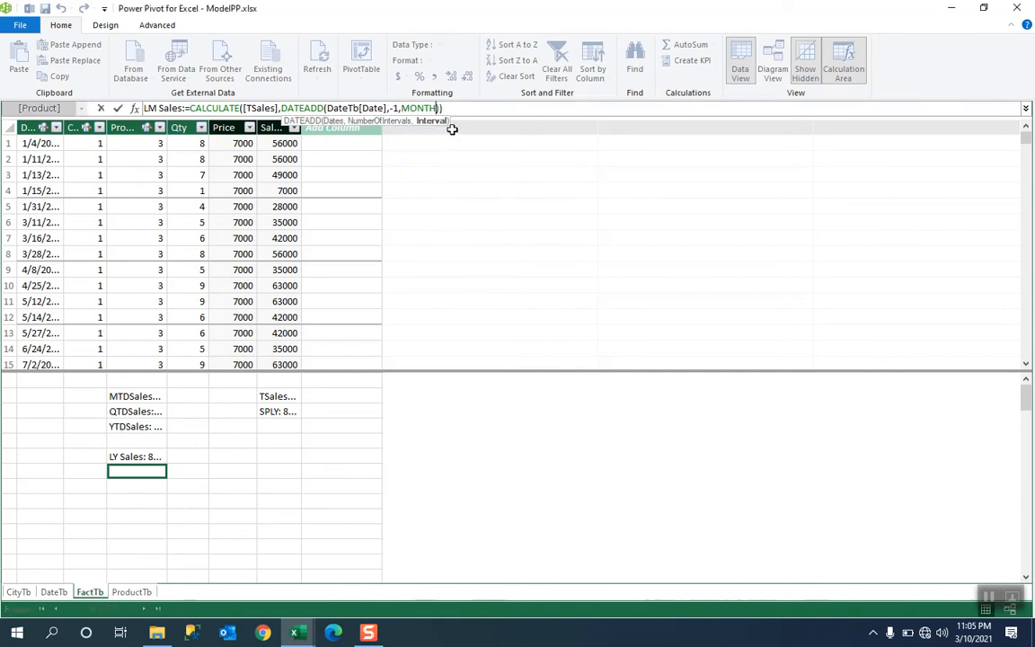
pyautogui.click(460, 108)
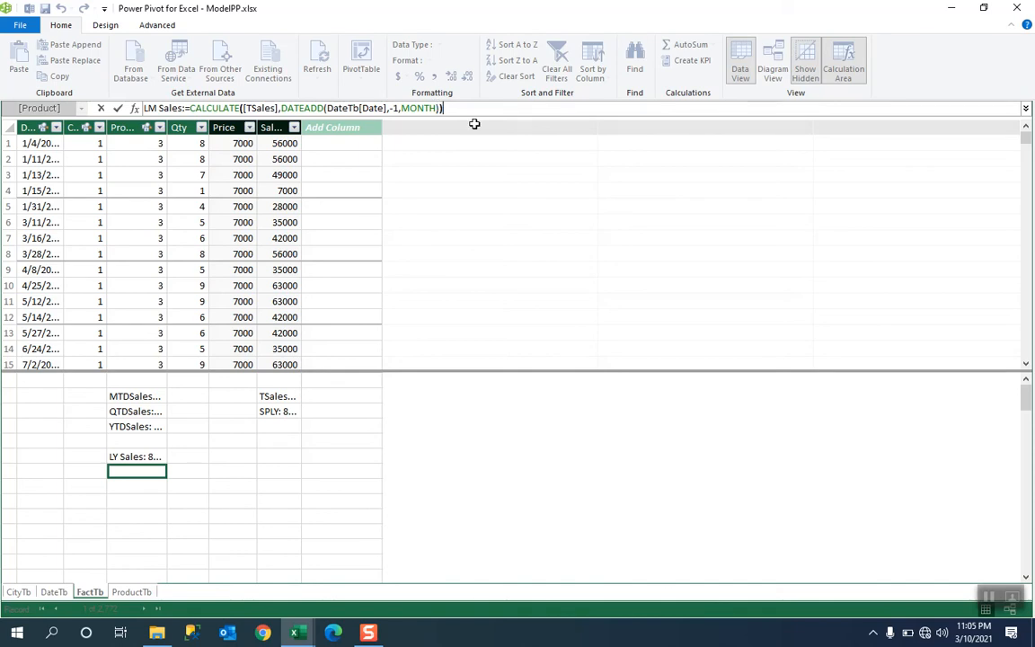
pyautogui.press('Return')
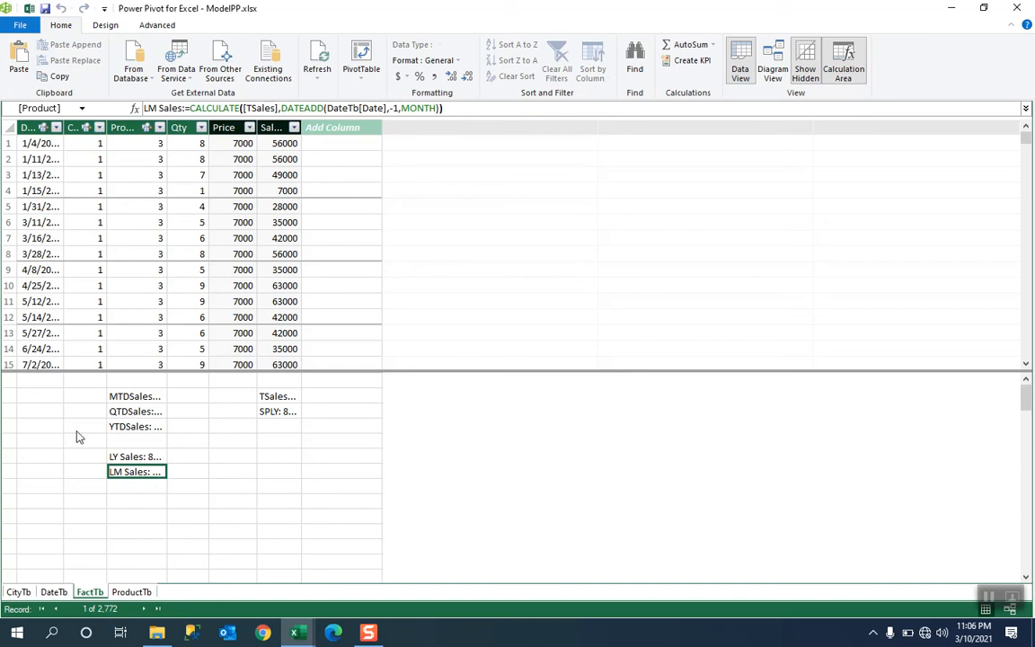
# - Paste the copied LY Sales formula into the empty cell below LM Sales and rename the measure L7D Sales
pyautogui.click(141, 488)
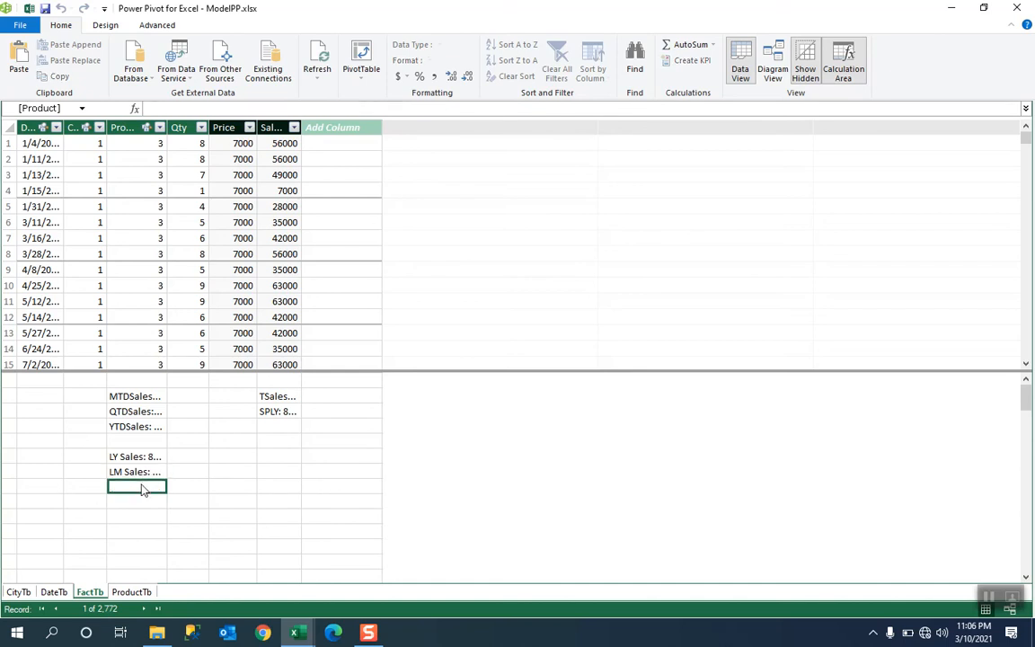
pyautogui.click(211, 108)
pyautogui.rightClick(227, 111)
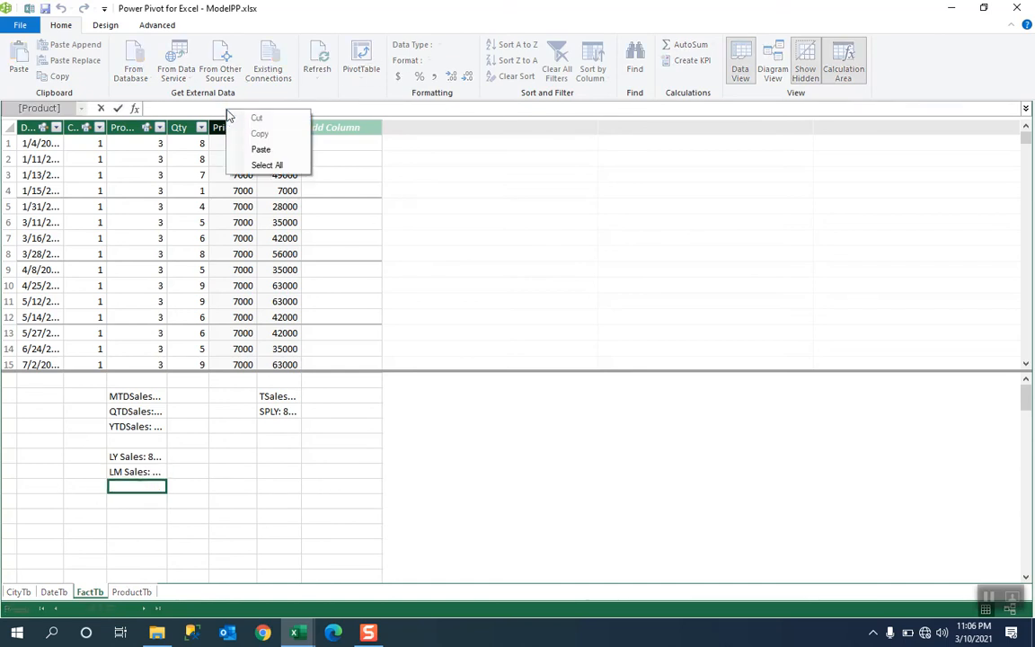
pyautogui.click(258, 150)
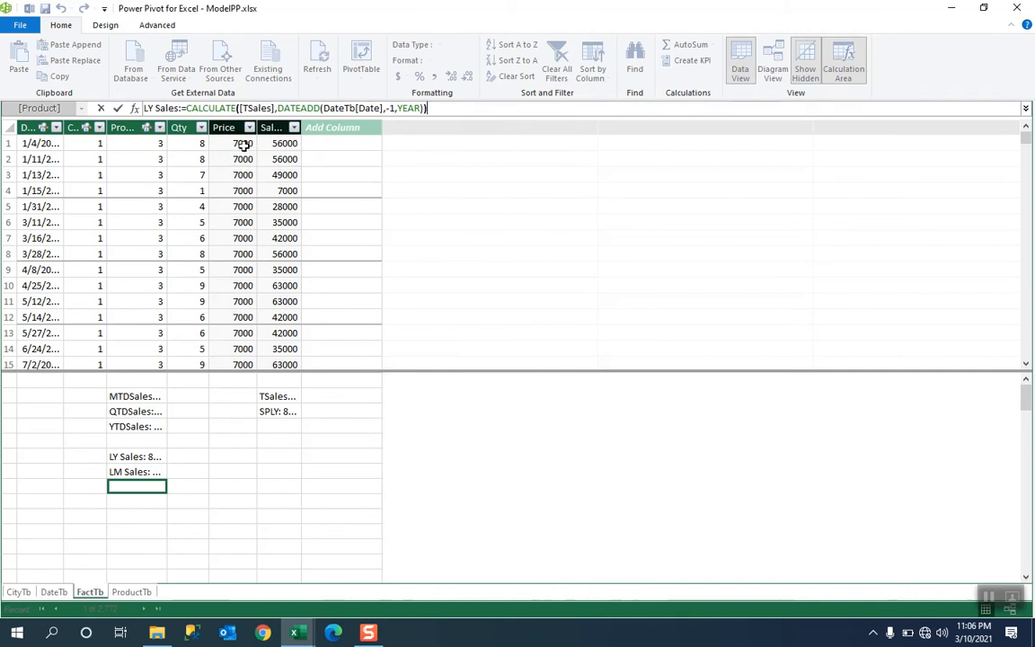
pyautogui.click(150, 108)
pyautogui.press('BackSpace')
pyautogui.write('D')
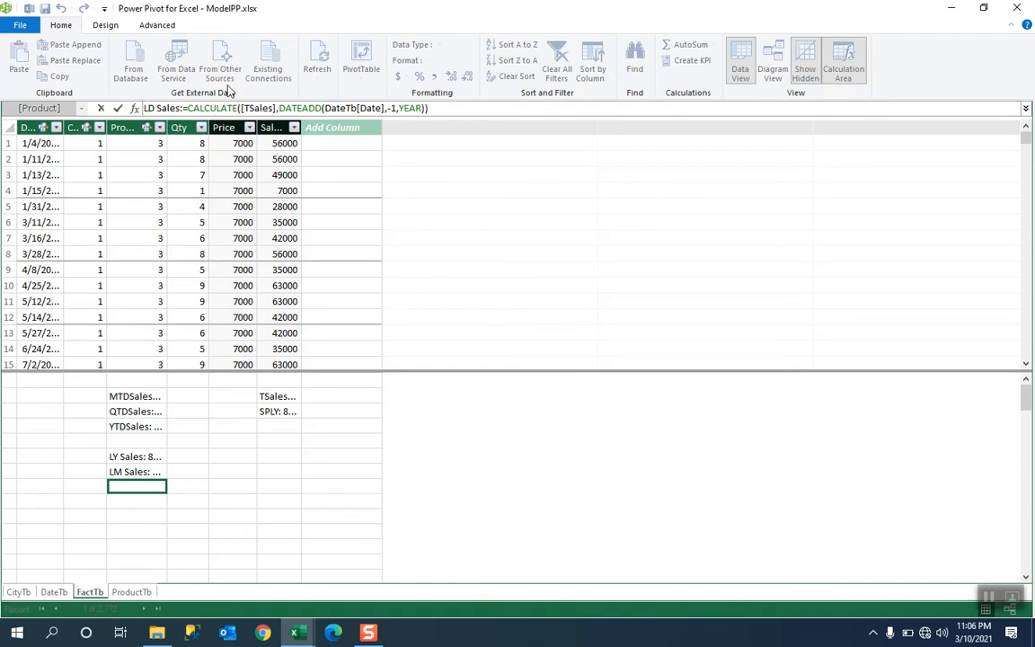
pyautogui.write('7')
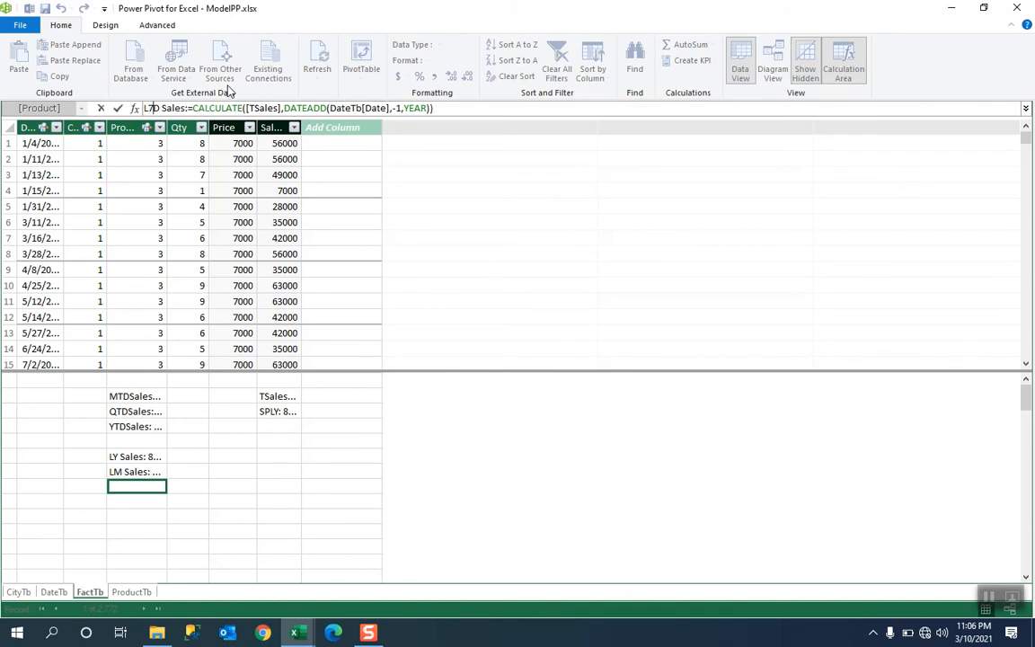
# - Rename the pasted measure L7Days Sales, set its DATEADD arguments to -7 and DAY, and commit it
pyautogui.click(159, 108)
pyautogui.write('ays')
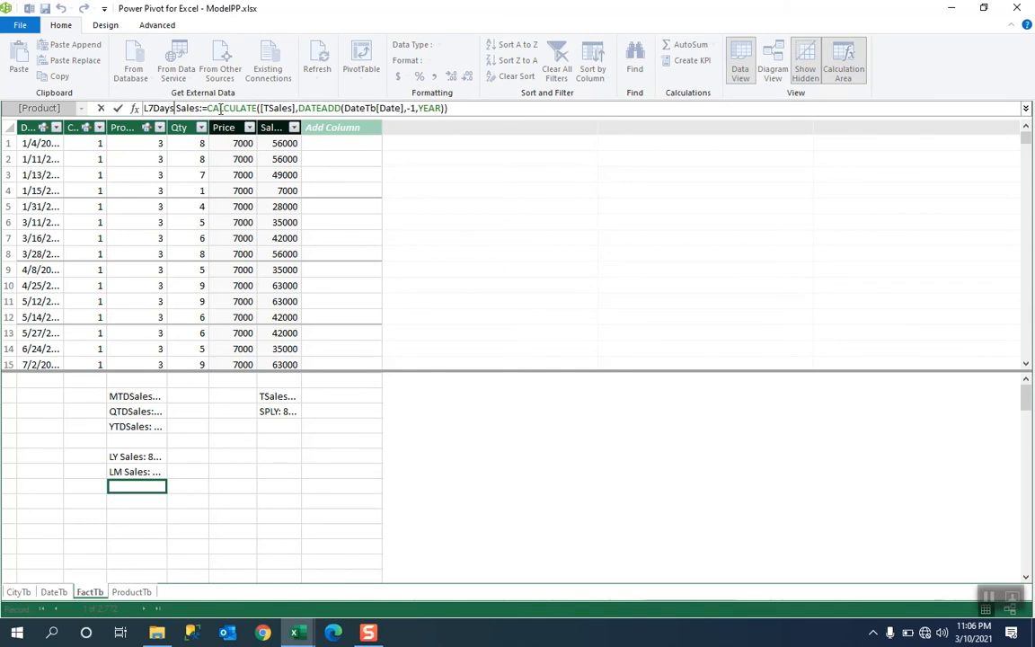
pyautogui.click(414, 107)
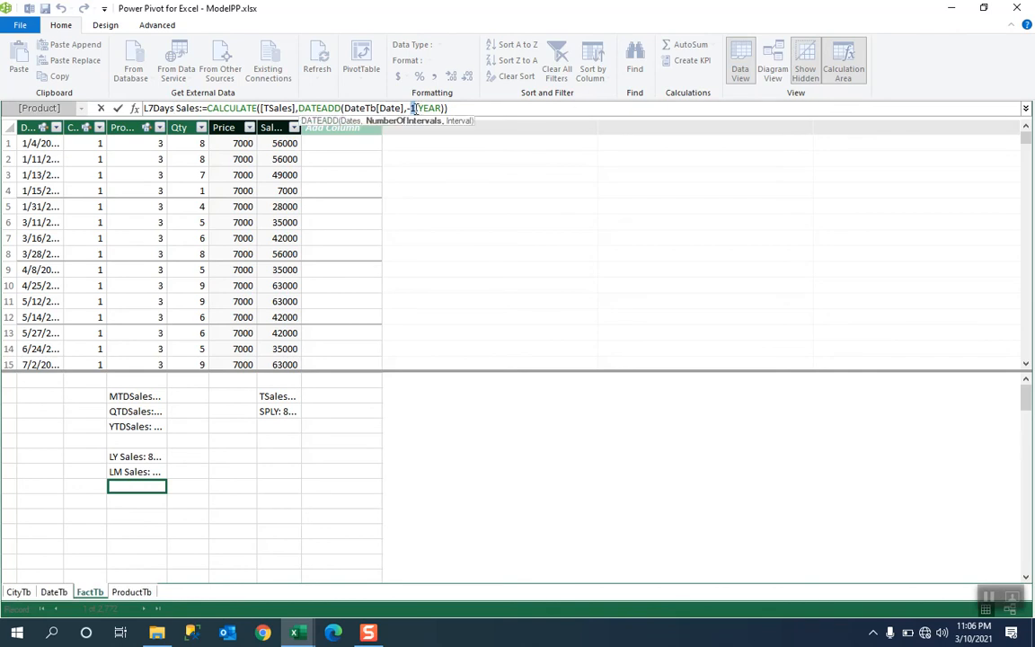
pyautogui.write('7')
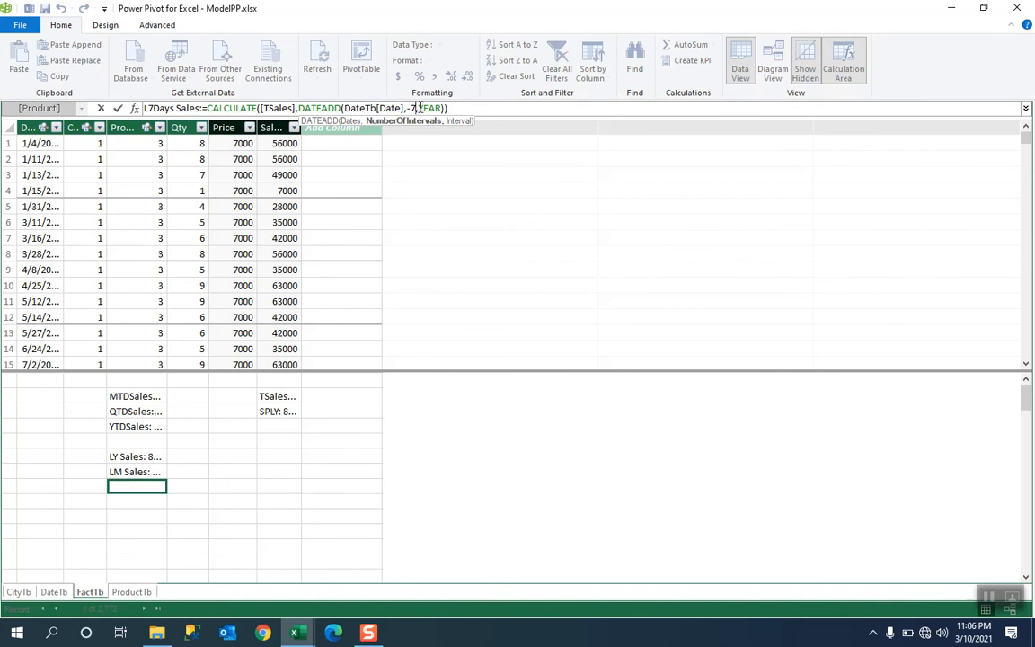
pyautogui.moveTo(420, 108); pyautogui.dragTo(442, 108)
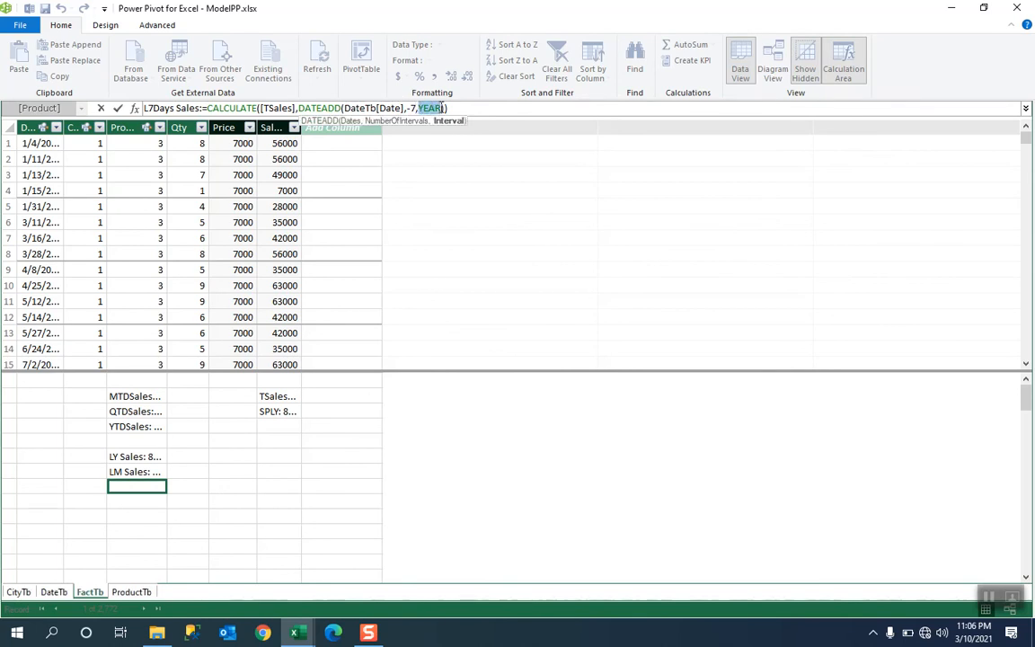
pyautogui.write('da')
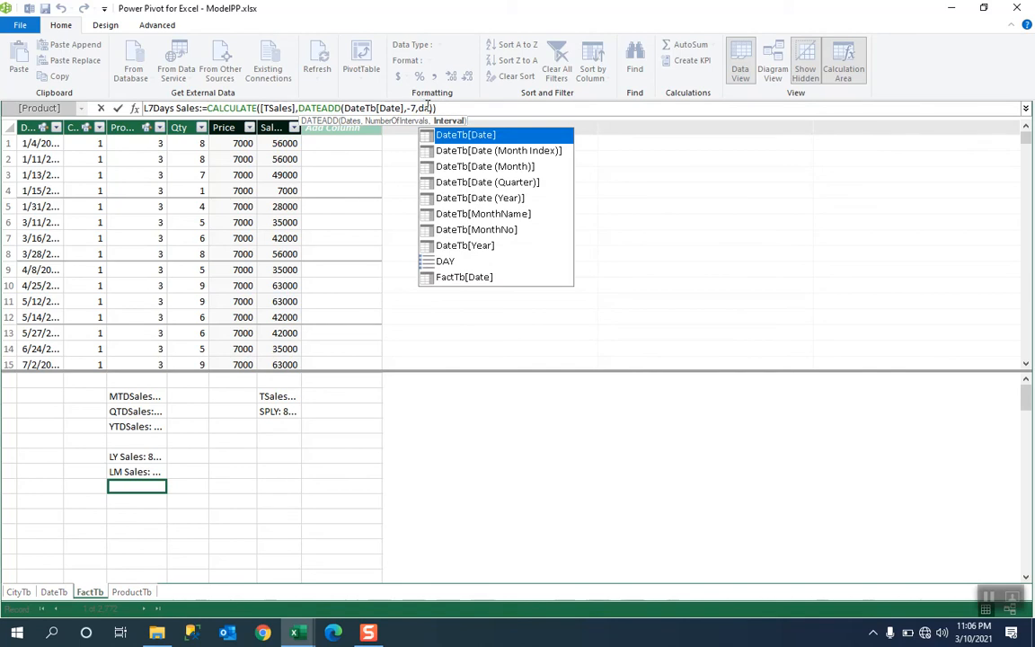
pyautogui.doubleClick(444, 260)
pyautogui.click(484, 107)
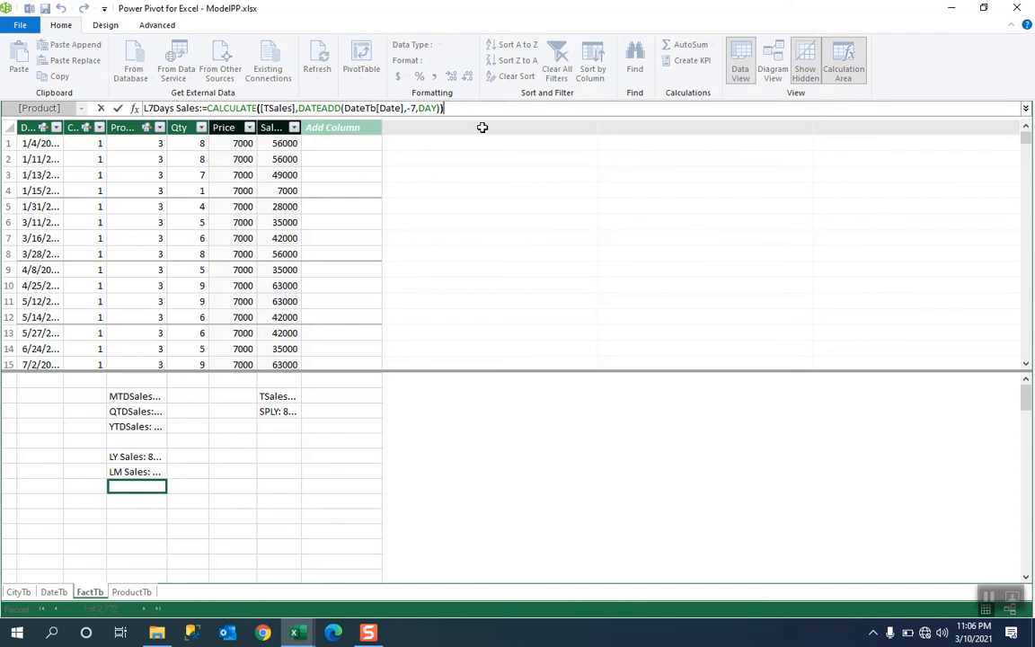
pyautogui.press('Return')
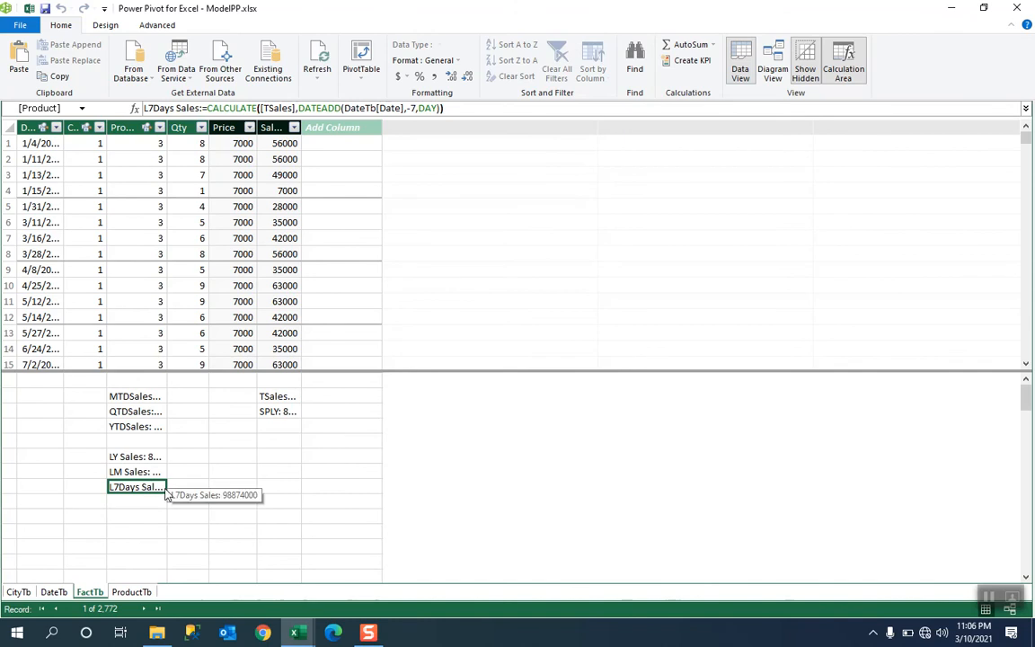
# - Paste the copied LY Sales formula into the empty Qty-column cell beside LY Sales and rename the measure LLY Sales
pyautogui.click(139, 457)
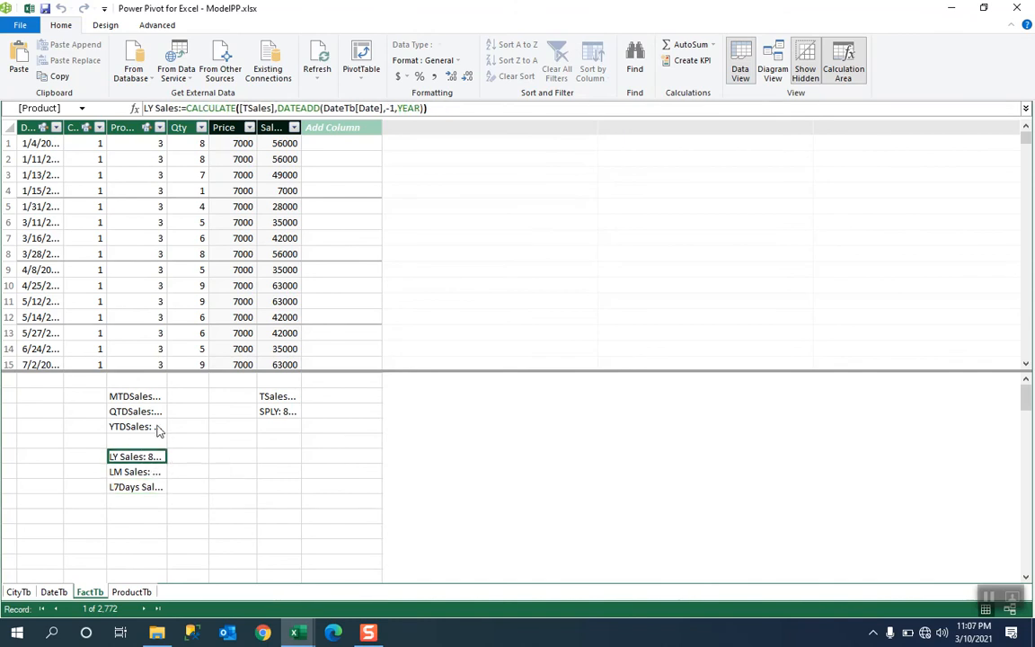
pyautogui.click(199, 458)
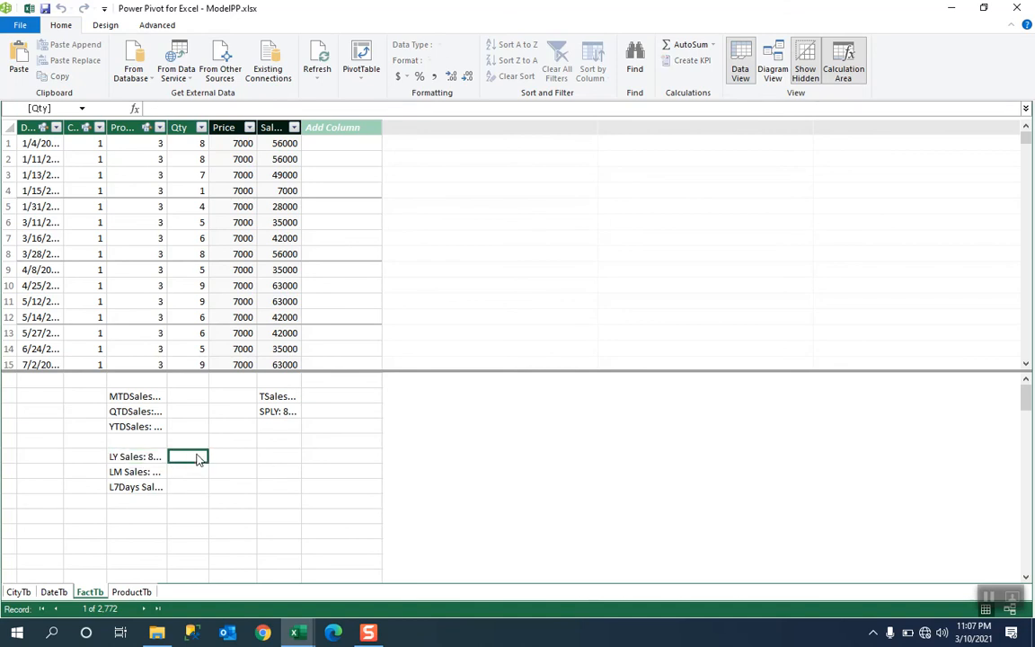
pyautogui.rightClick(202, 109)
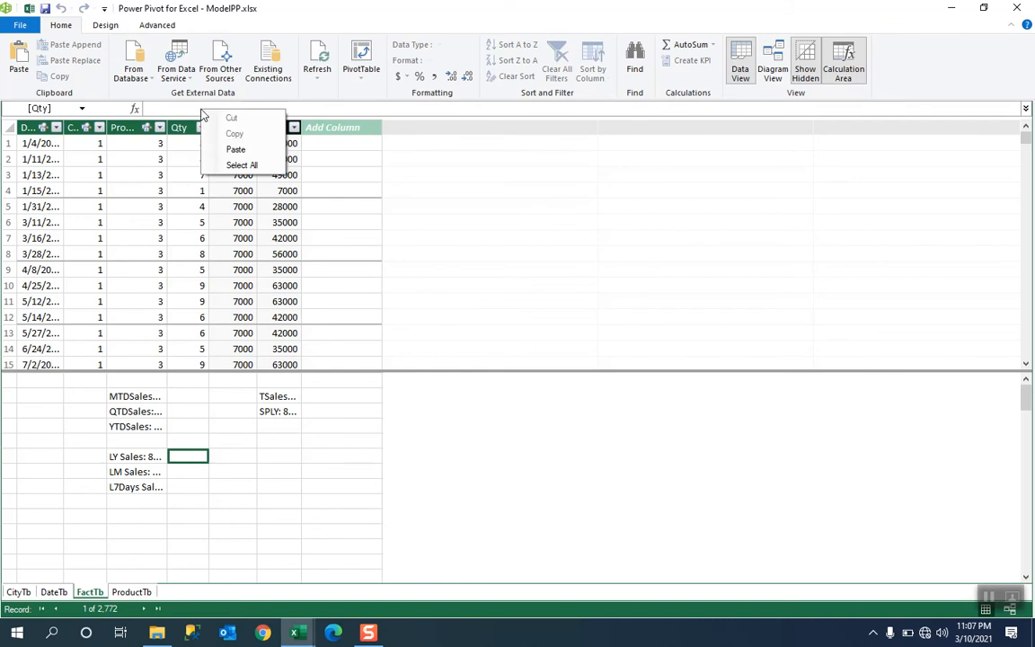
pyautogui.click(236, 150)
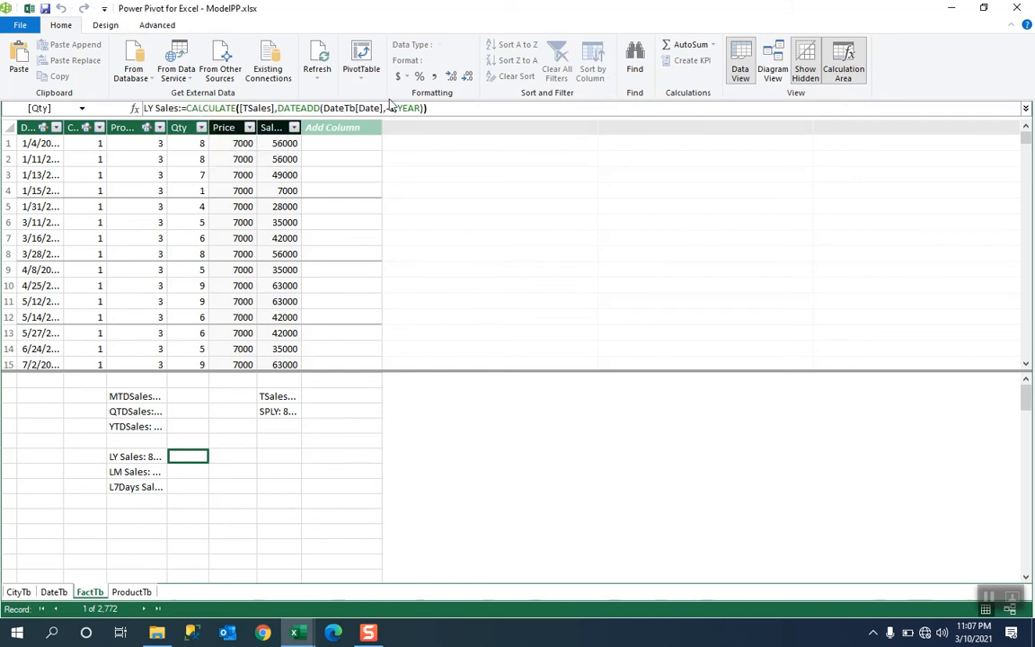
pyautogui.click(148, 108)
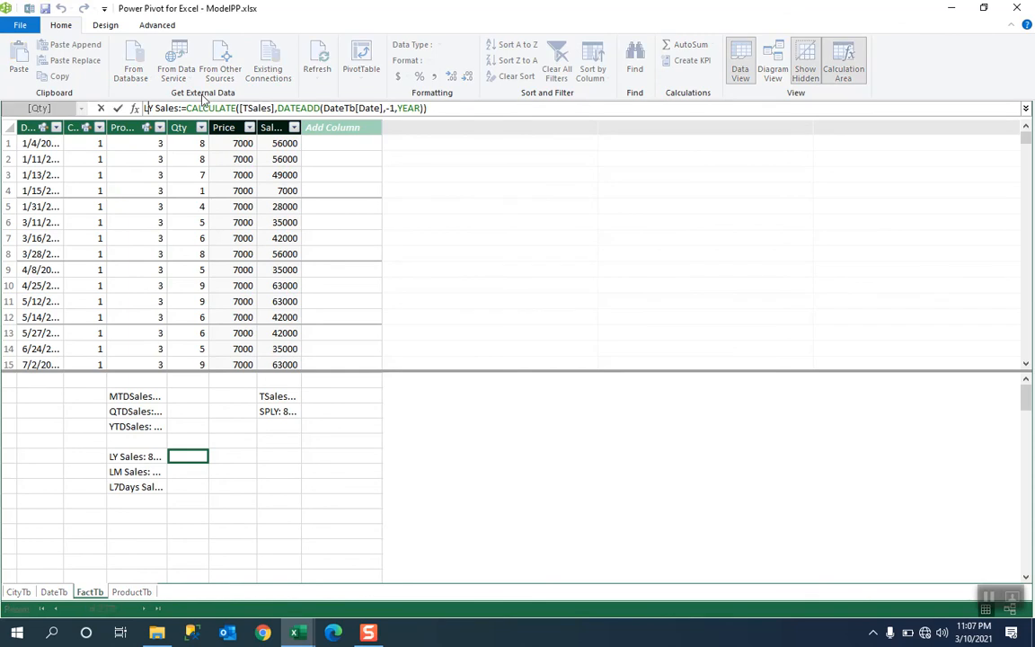
pyautogui.write('L')
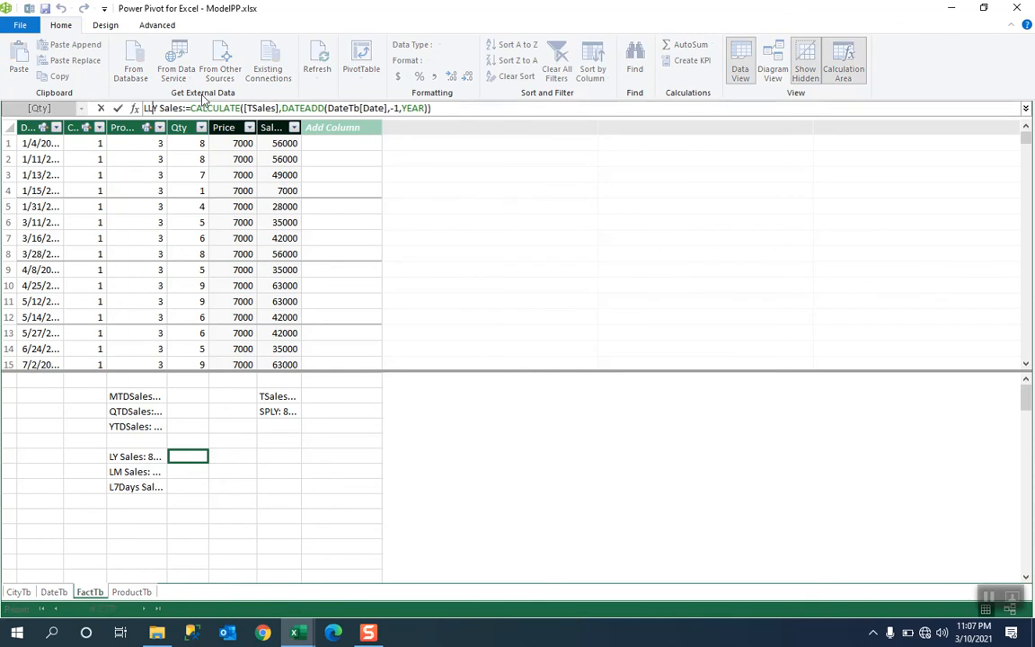
# - Set the number of intervals in the LLY Sales formula to -2 and commit the measure
pyautogui.click(399, 108)
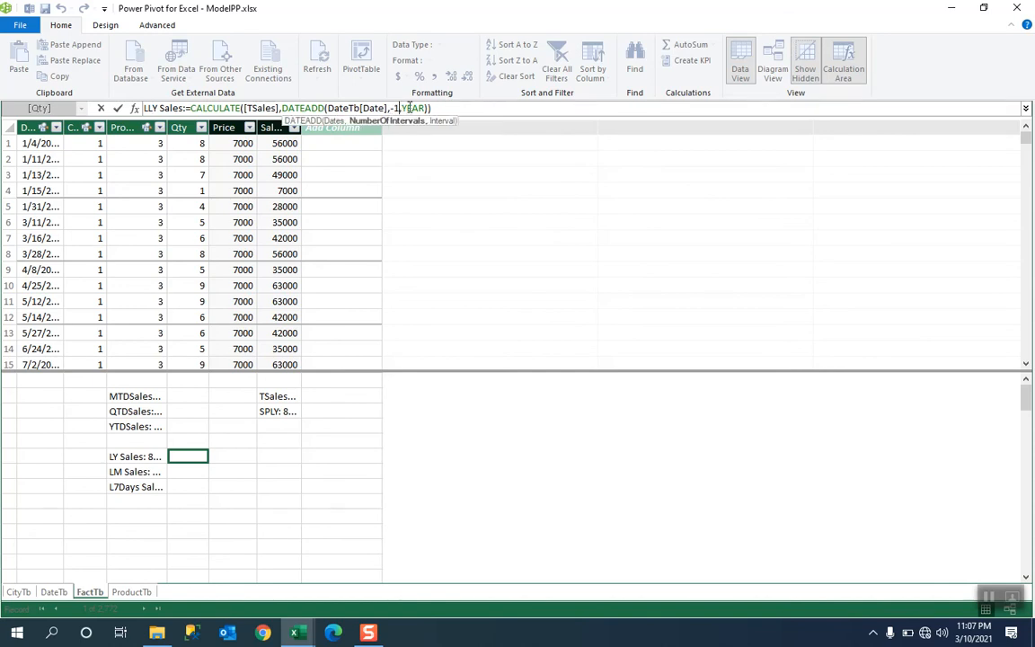
pyautogui.press('BackSpace')
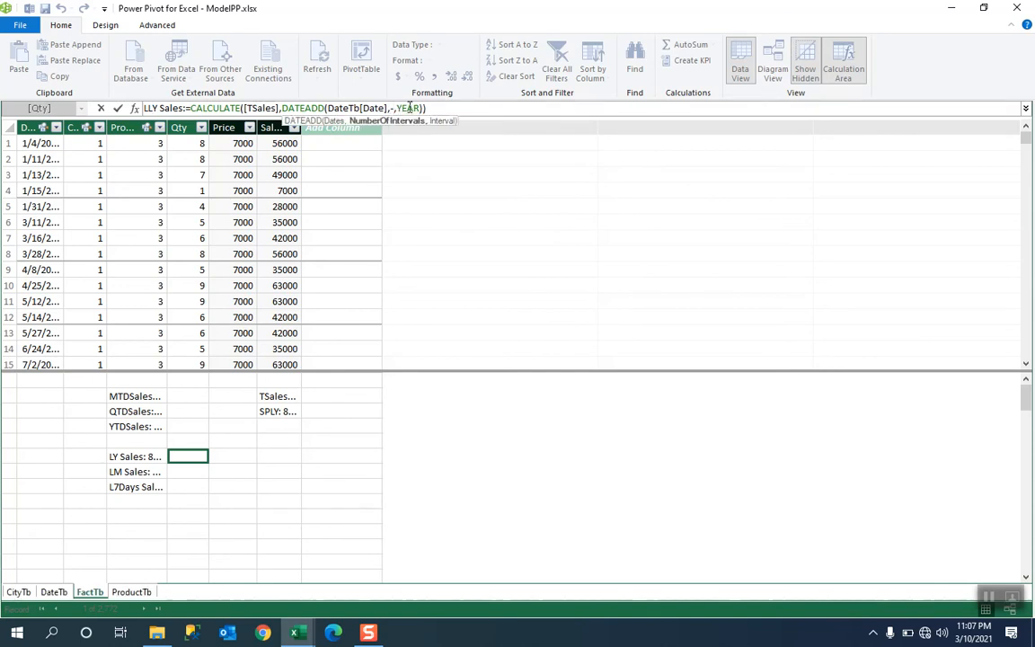
pyautogui.write('3')
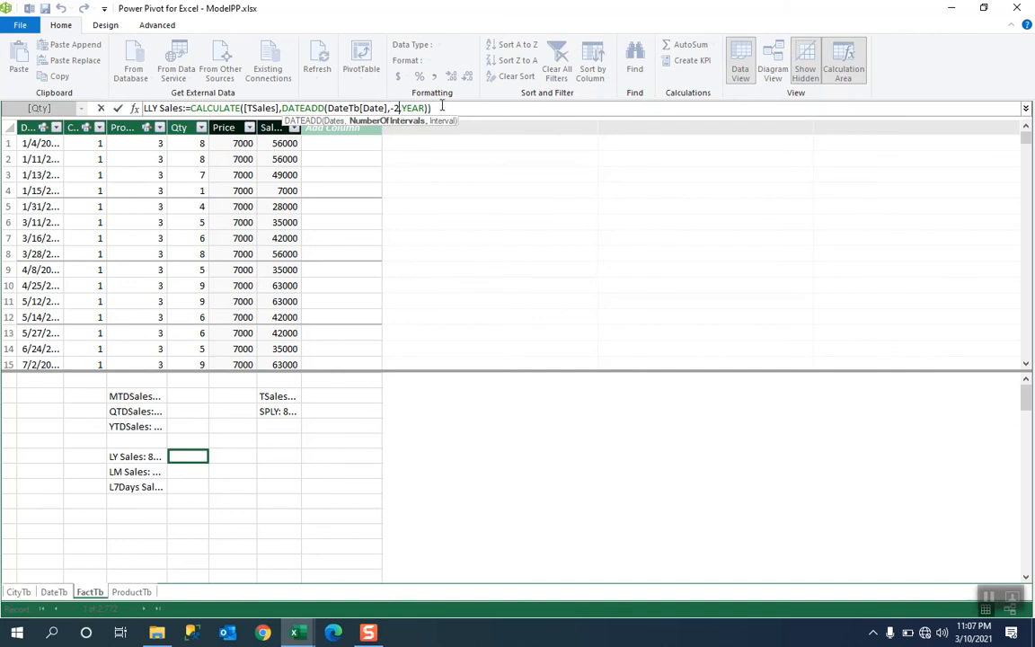
pyautogui.press('Return')
pyautogui.click(117, 110)
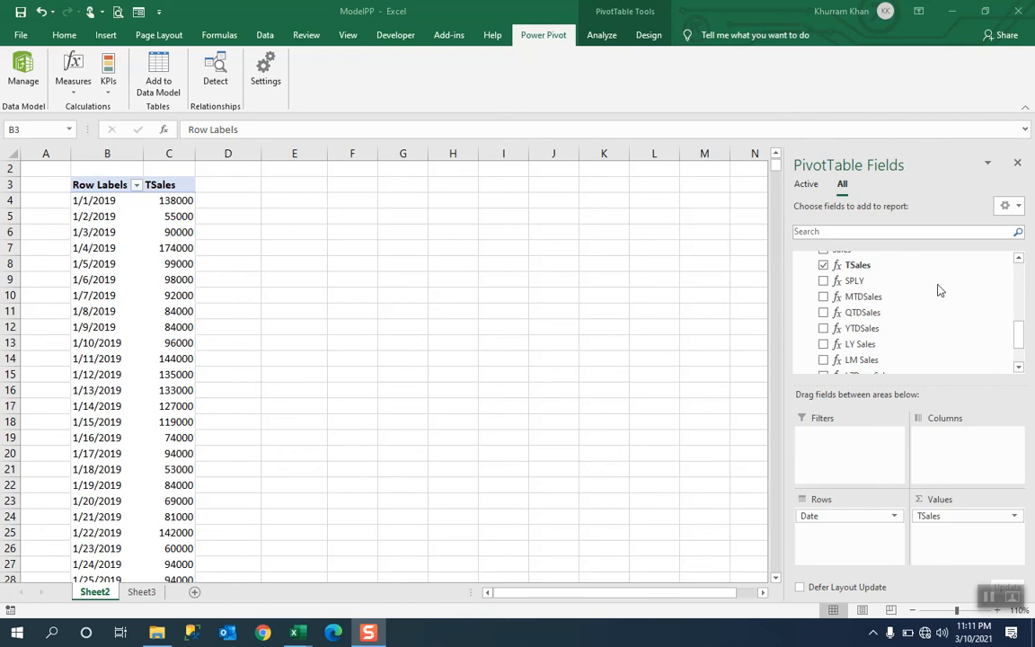
# - In the Excel workbook, add L7Days Sales to the Sheet2 PivotTable values and compare its 1/8/2019 figure with TSales for 1/1/2019
pyautogui.scroll(-2, 939, 304)
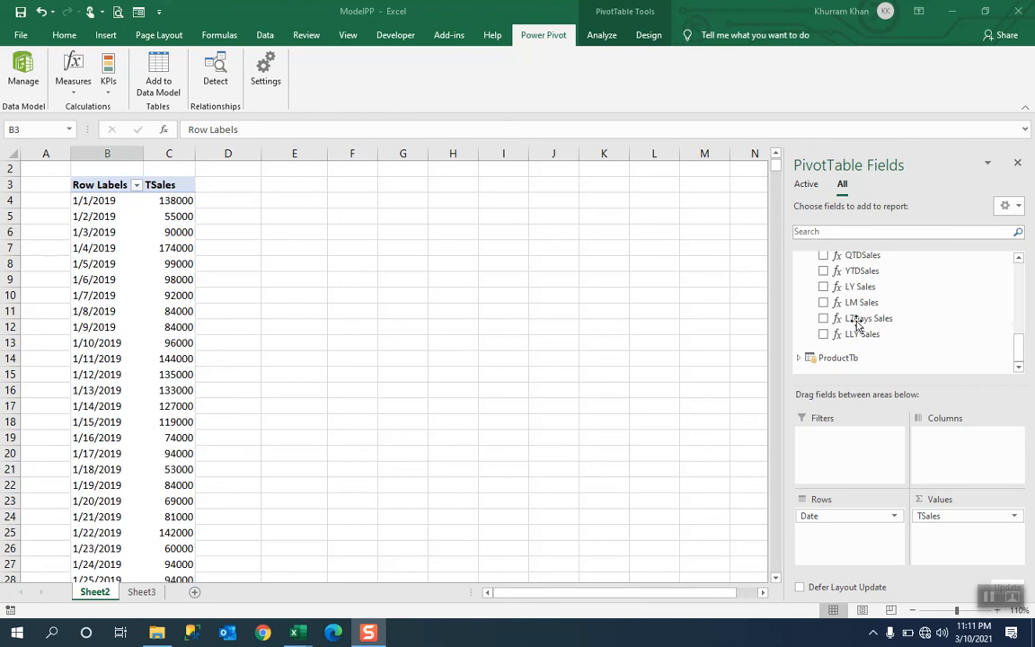
pyautogui.moveTo(858, 318); pyautogui.dragTo(960, 544)
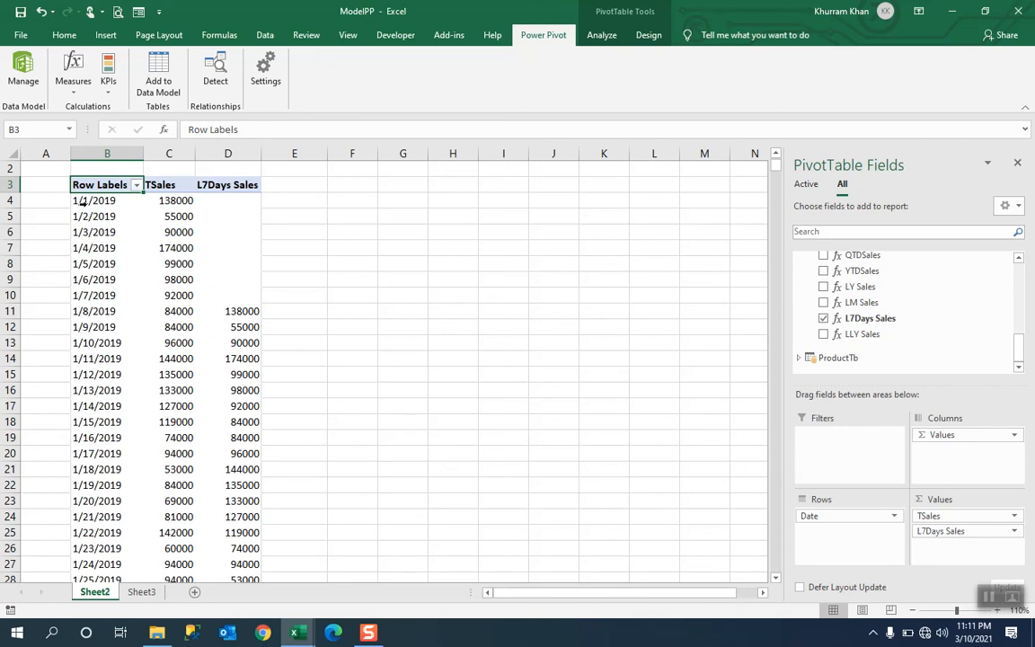
pyautogui.click(175, 200)
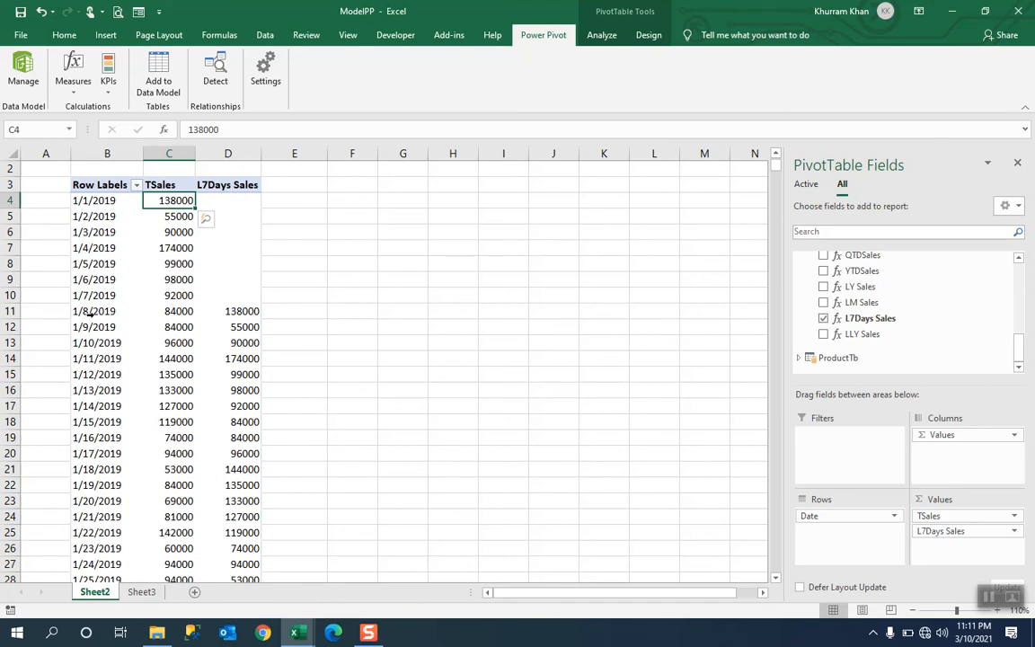
pyautogui.click(242, 310)
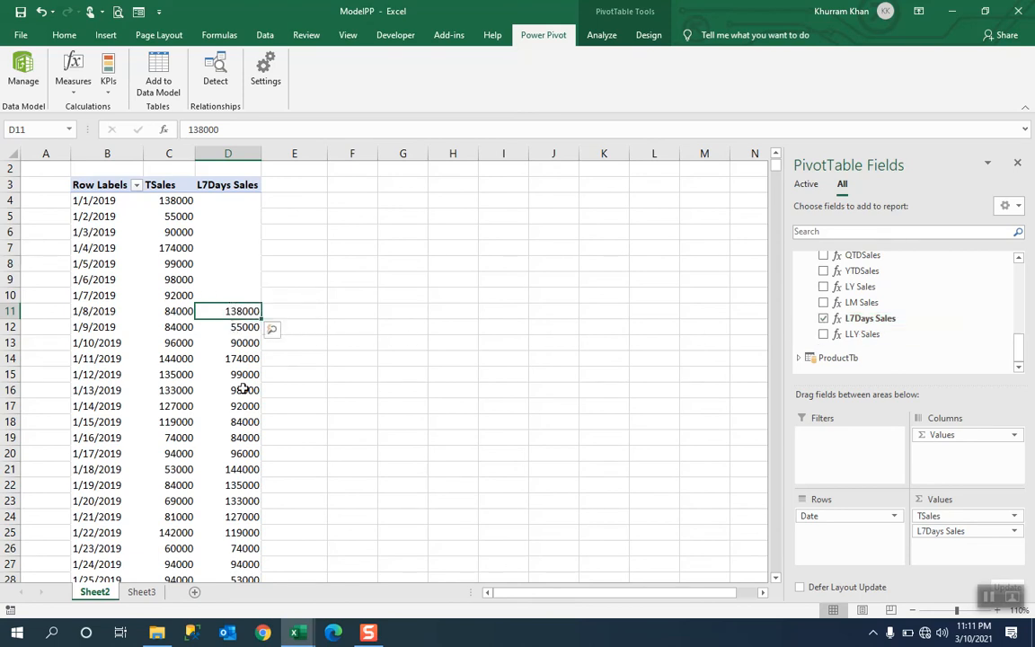
pyautogui.moveTo(250, 452)
# - Replace L7Days Sales with the LM Sales measure in the PivotTable values
pyautogui.moveTo(806, 328); pyautogui.dragTo(947, 305)
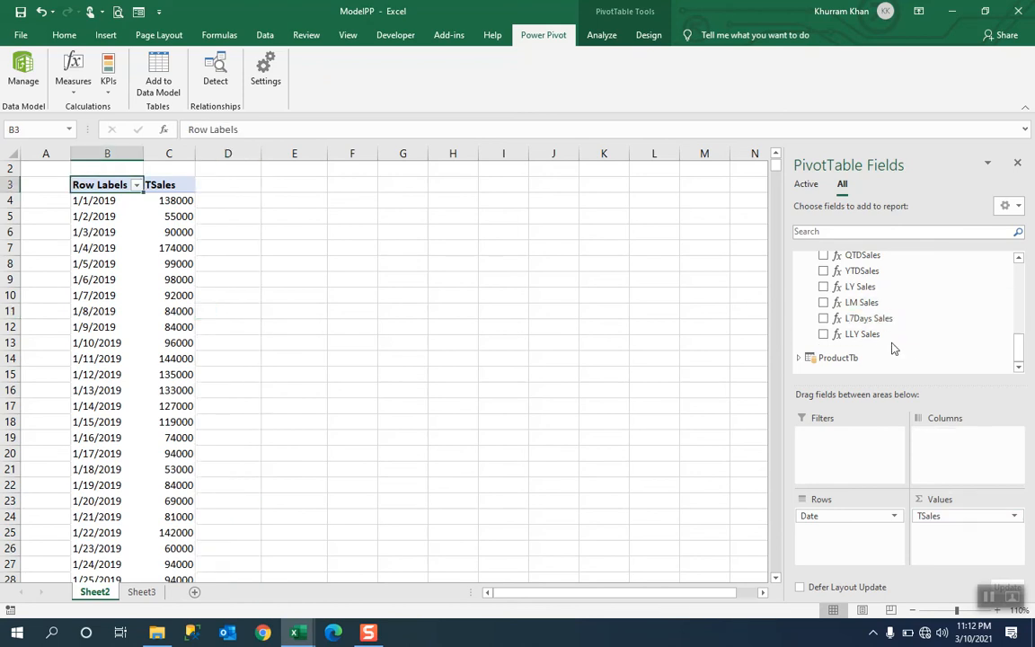
pyautogui.scroll(2, 894, 349)
pyautogui.scroll(2, 894, 349)
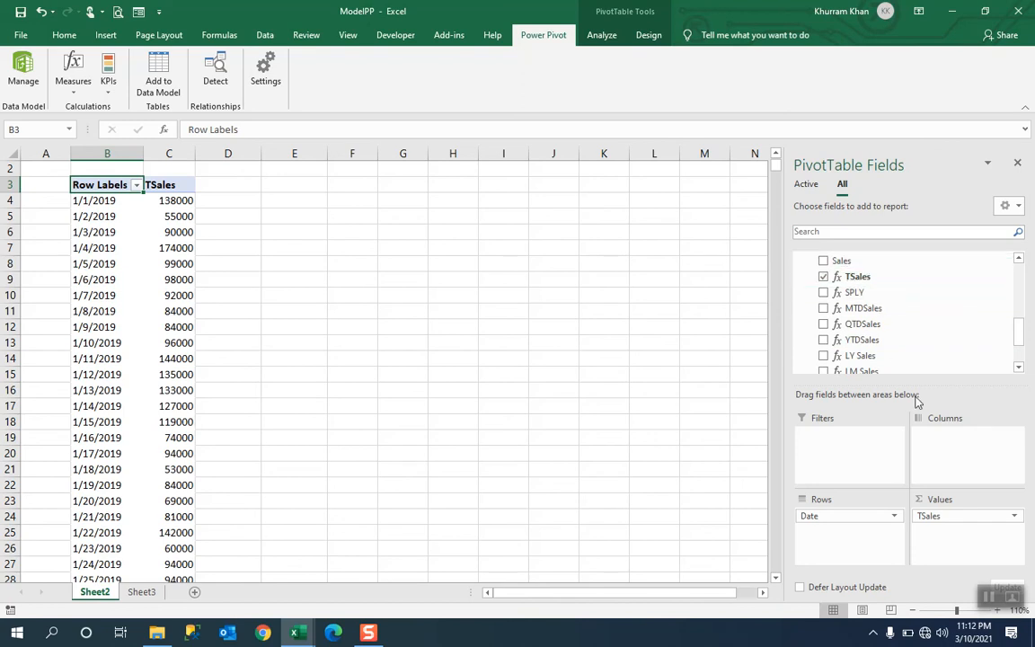
pyautogui.scroll(-4, 924, 353)
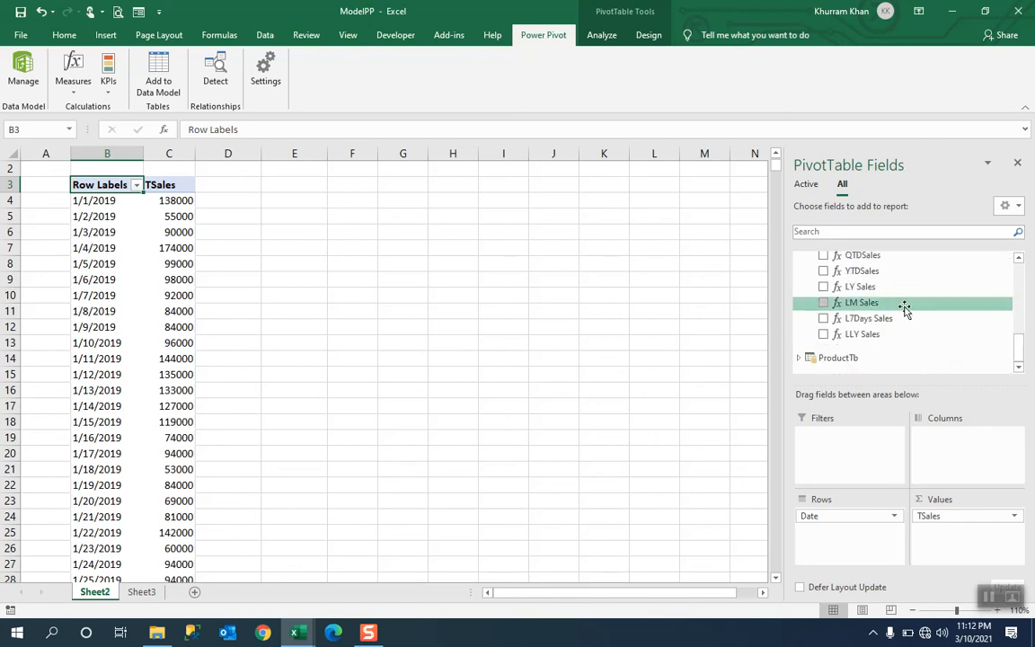
pyautogui.moveTo(901, 302); pyautogui.dragTo(949, 548)
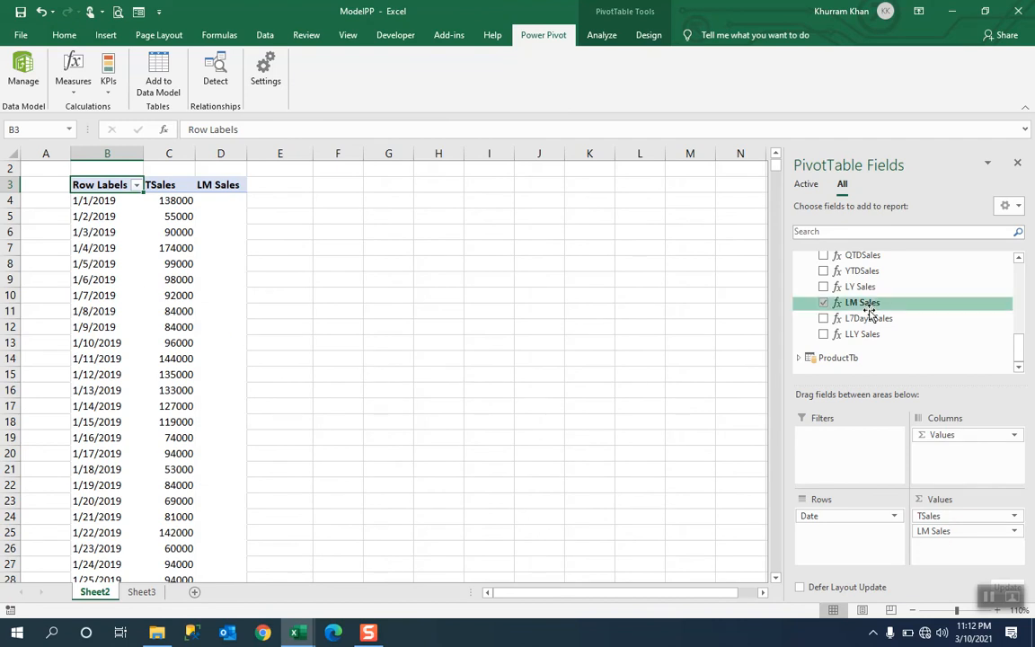
# - Replace the Date row field with Year and MonthName, and compare January 2019 TSales with the February 2019 LM Sales
pyautogui.scroll(5, 859, 310)
pyautogui.moveTo(851, 518); pyautogui.dragTo(895, 322)
pyautogui.scroll(2, 895, 322)
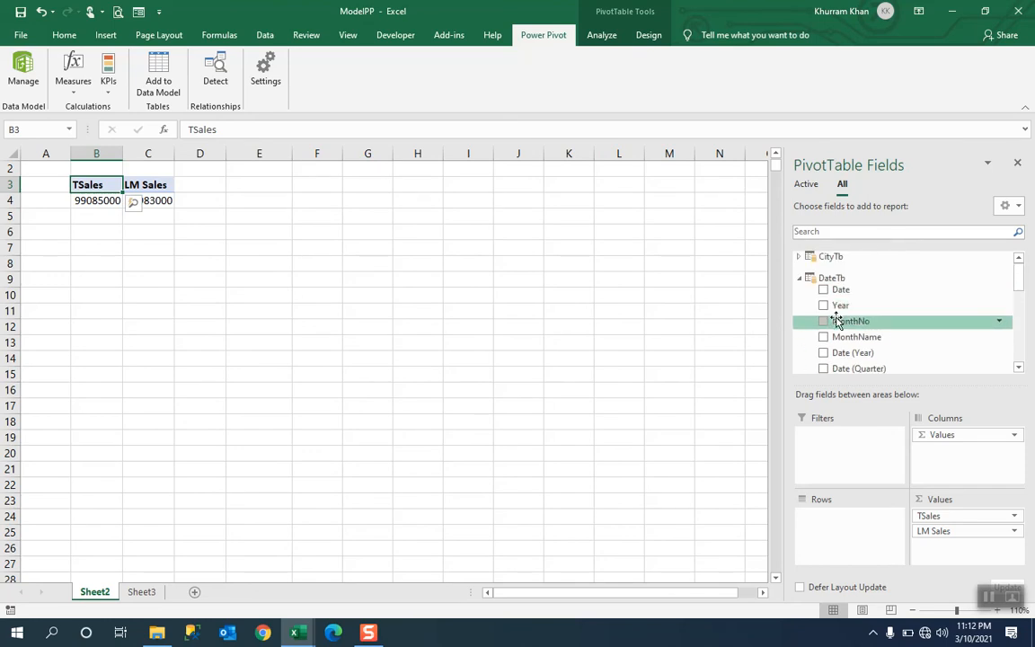
pyautogui.scroll(-1, 864, 341)
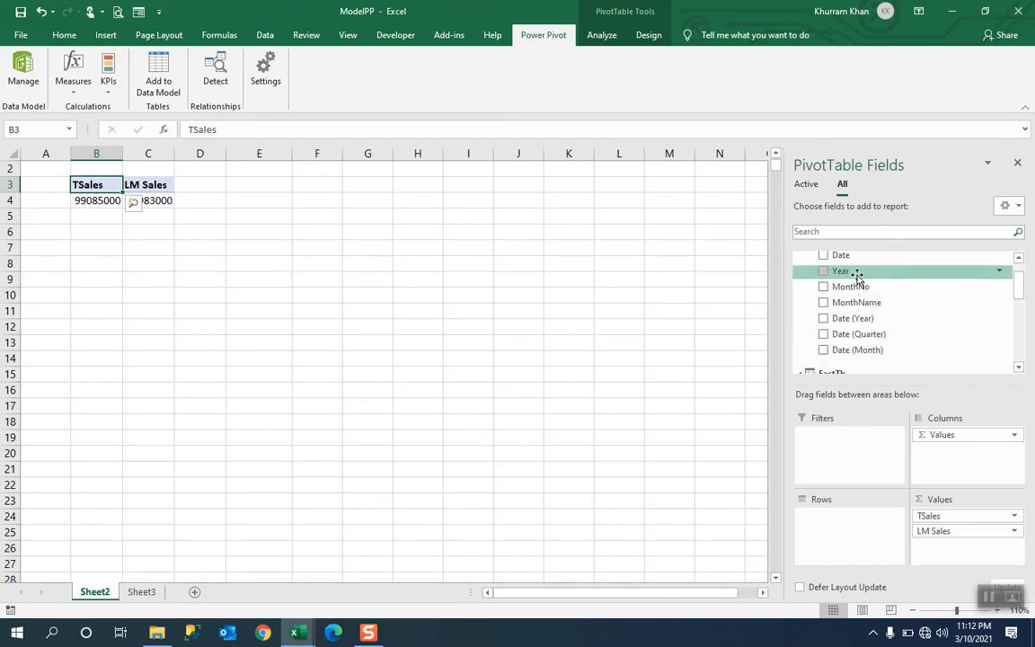
pyautogui.moveTo(854, 270); pyautogui.dragTo(850, 527)
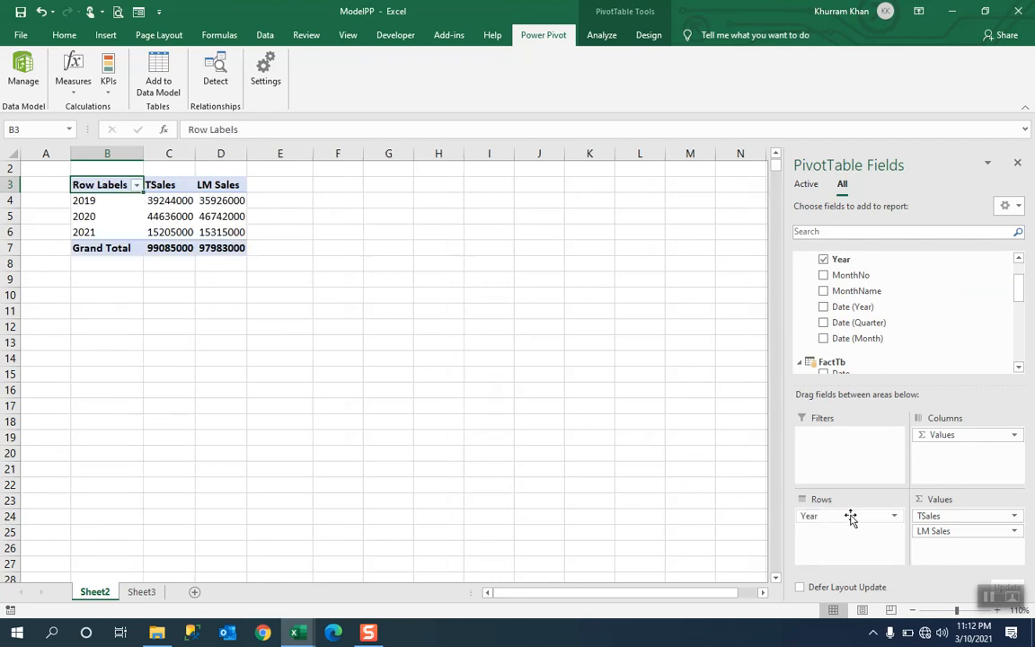
pyautogui.scroll(1, 899, 341)
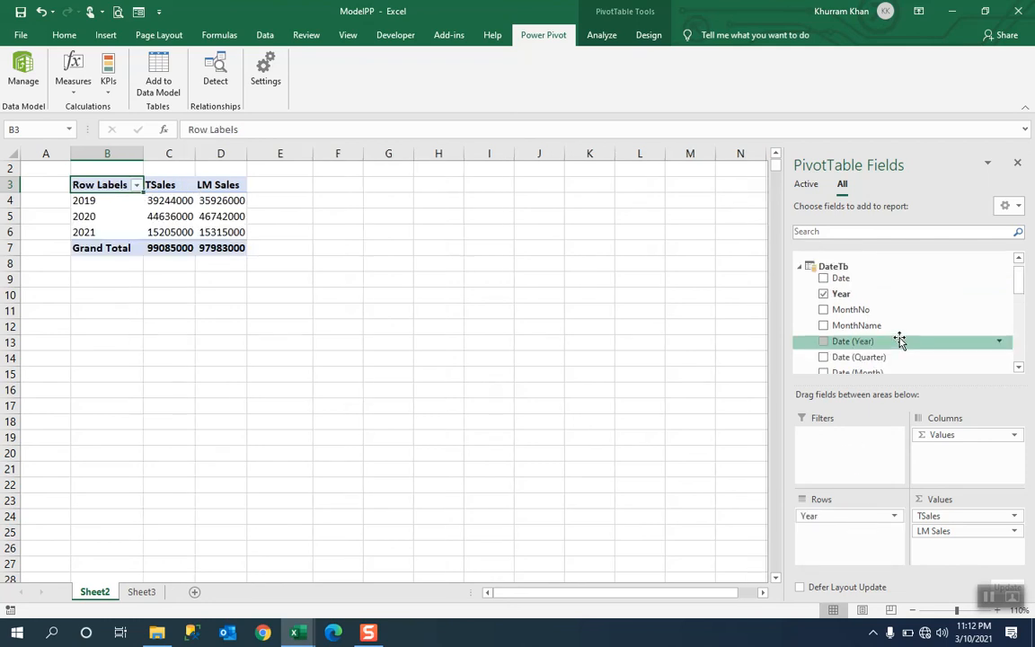
pyautogui.moveTo(878, 326); pyautogui.dragTo(863, 556)
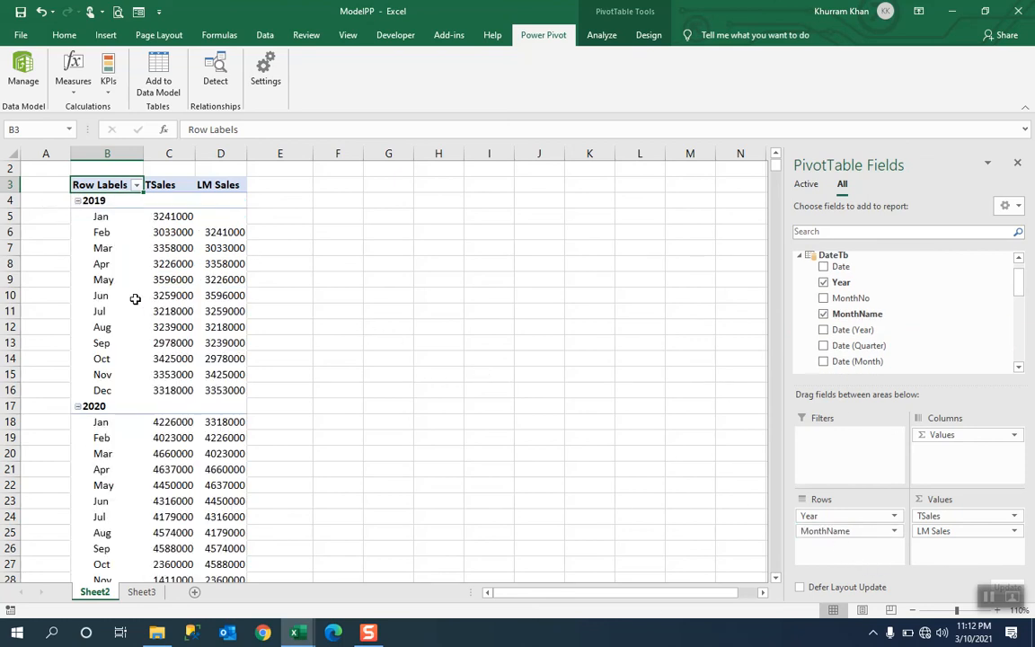
pyautogui.click(184, 216)
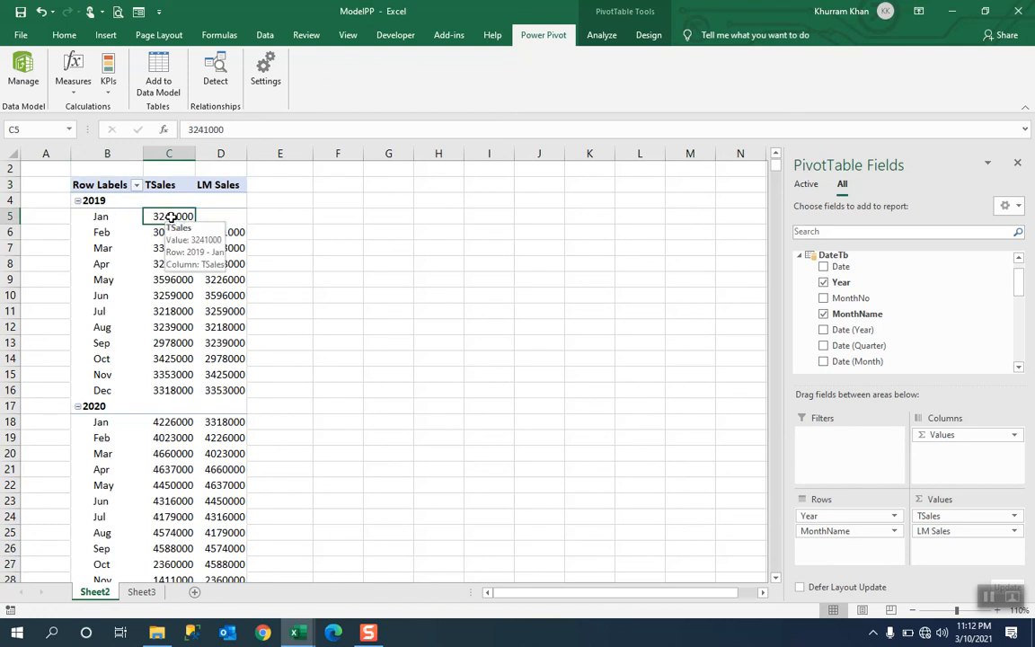
pyautogui.click(230, 234)
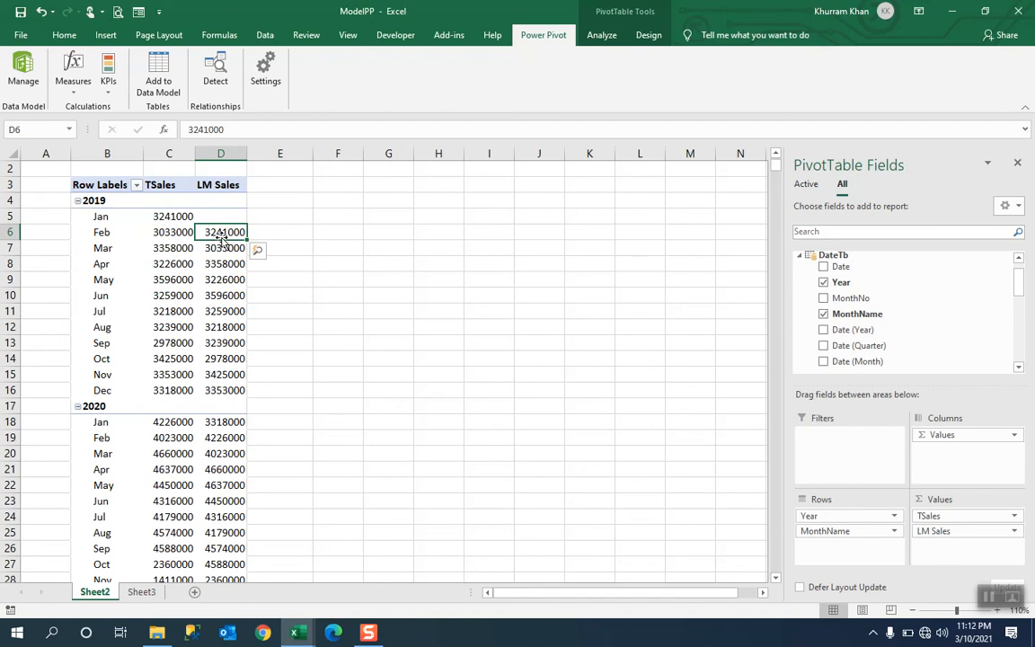
pyautogui.moveTo(166, 233); pyautogui.dragTo(209, 234)
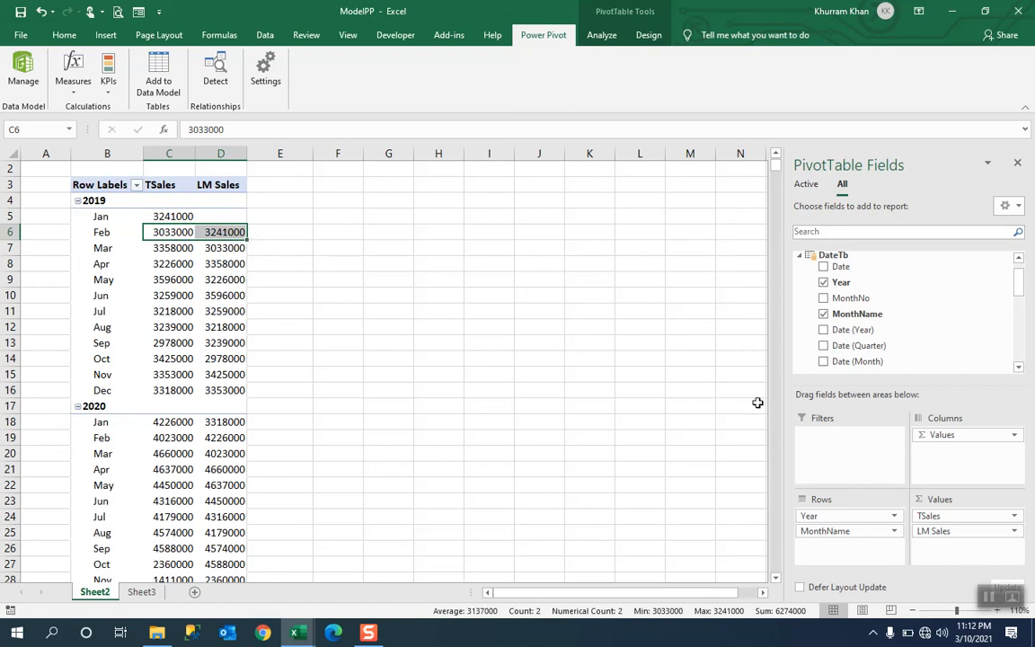
# - Remove MonthName from the PivotTable rows and replace LM Sales with LY Sales in the values
pyautogui.moveTo(837, 532); pyautogui.dragTo(870, 340)
pyautogui.moveTo(935, 531); pyautogui.dragTo(930, 321)
pyautogui.scroll(-7, 930, 321)
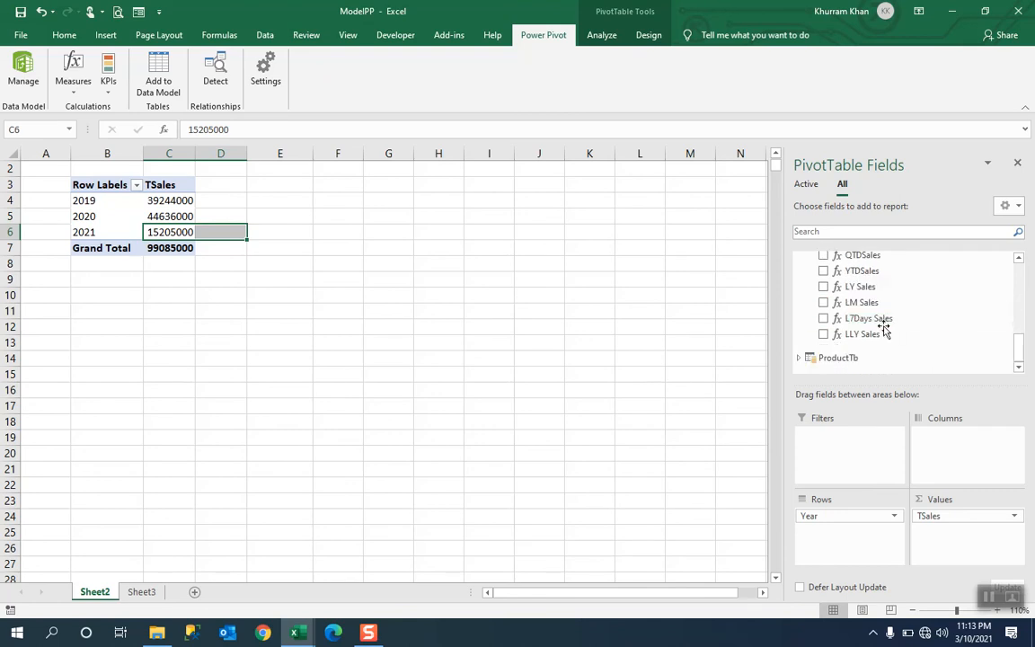
pyautogui.moveTo(883, 289); pyautogui.dragTo(940, 540)
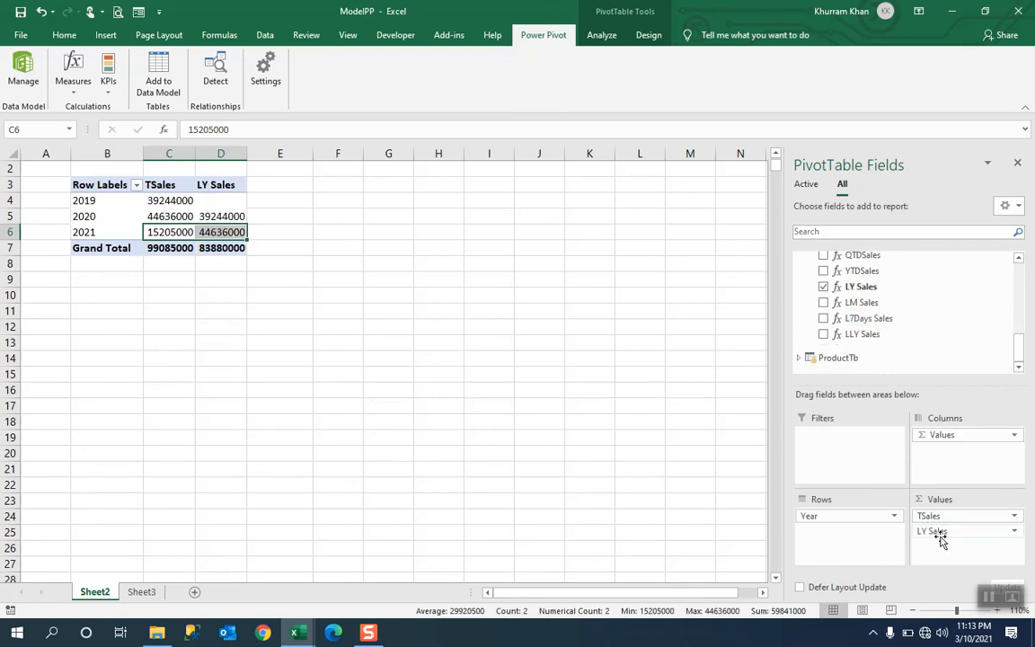
# - Compare the 2020 LY Sales figure with the 2019 TSales in the PivotTable, and check the 2021 LY Sales figure
pyautogui.click(208, 217)
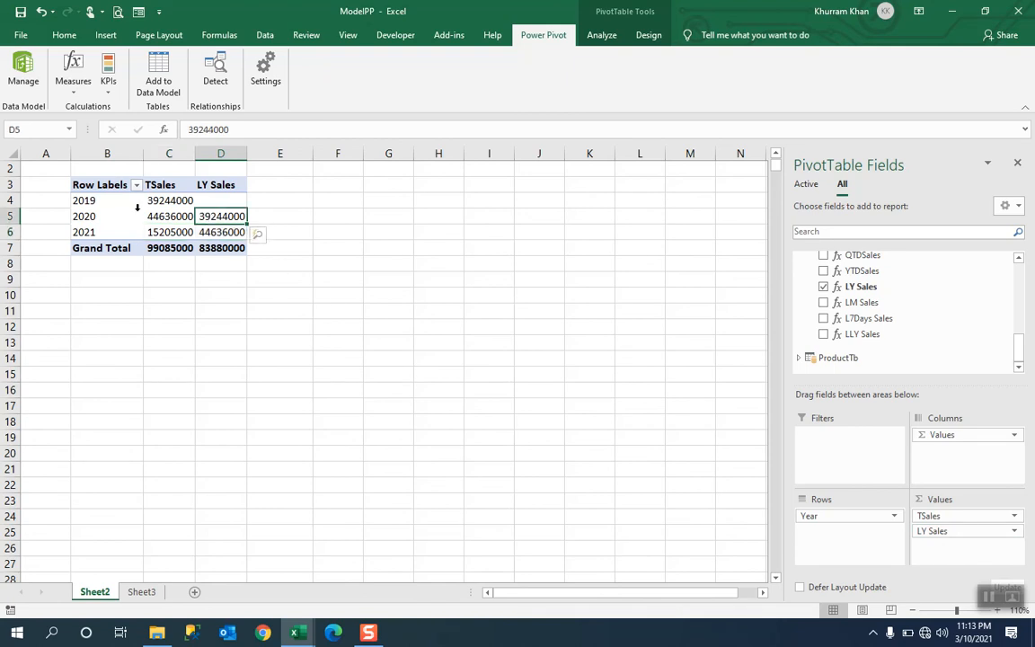
pyautogui.click(168, 201)
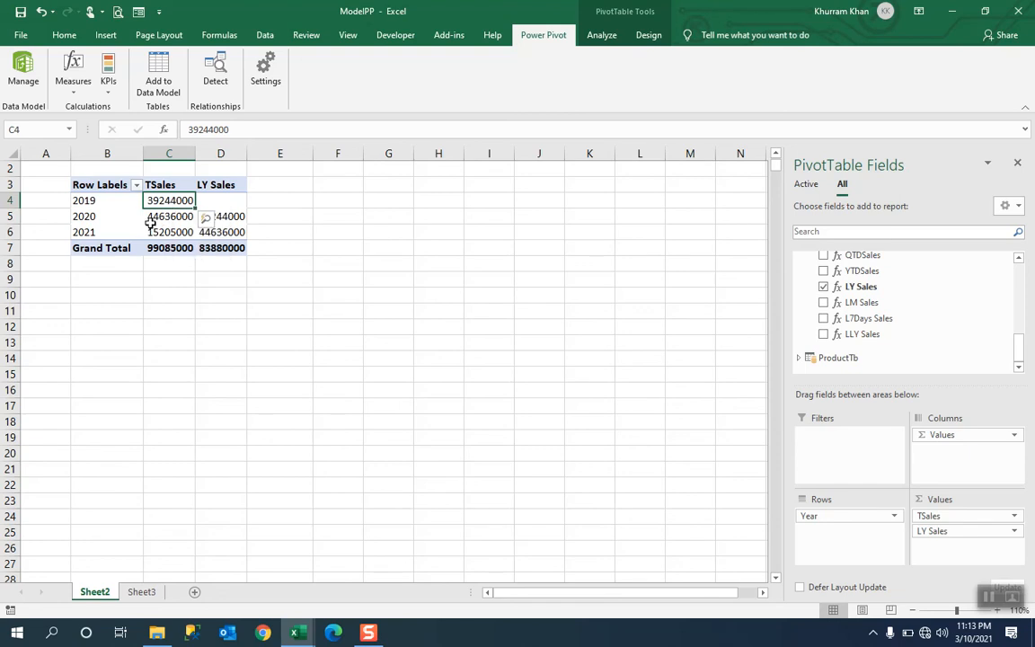
pyautogui.click(232, 216)
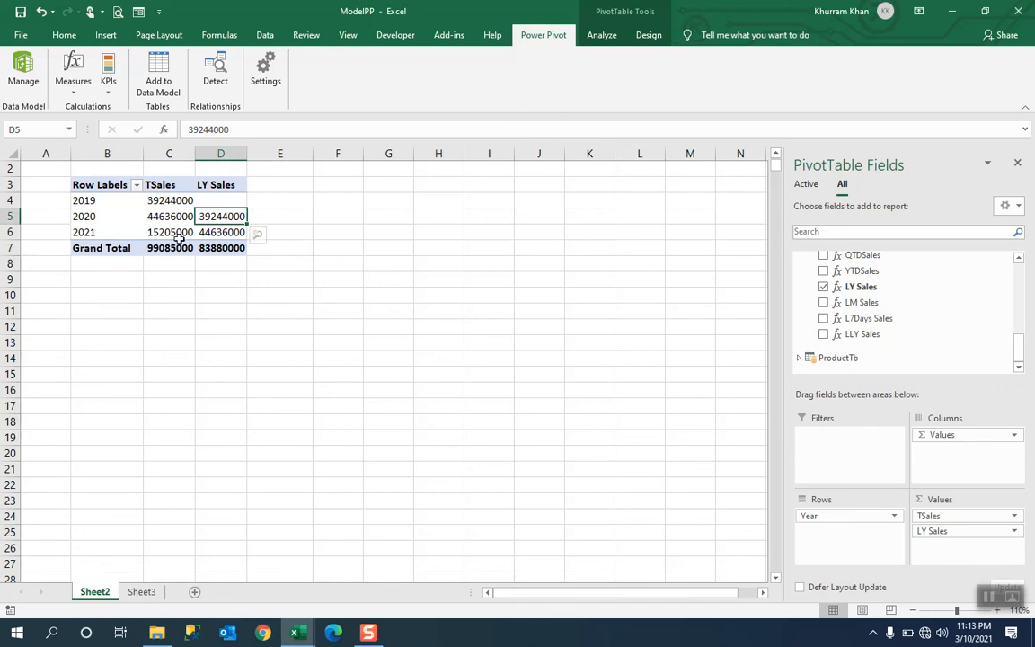
pyautogui.click(215, 233)
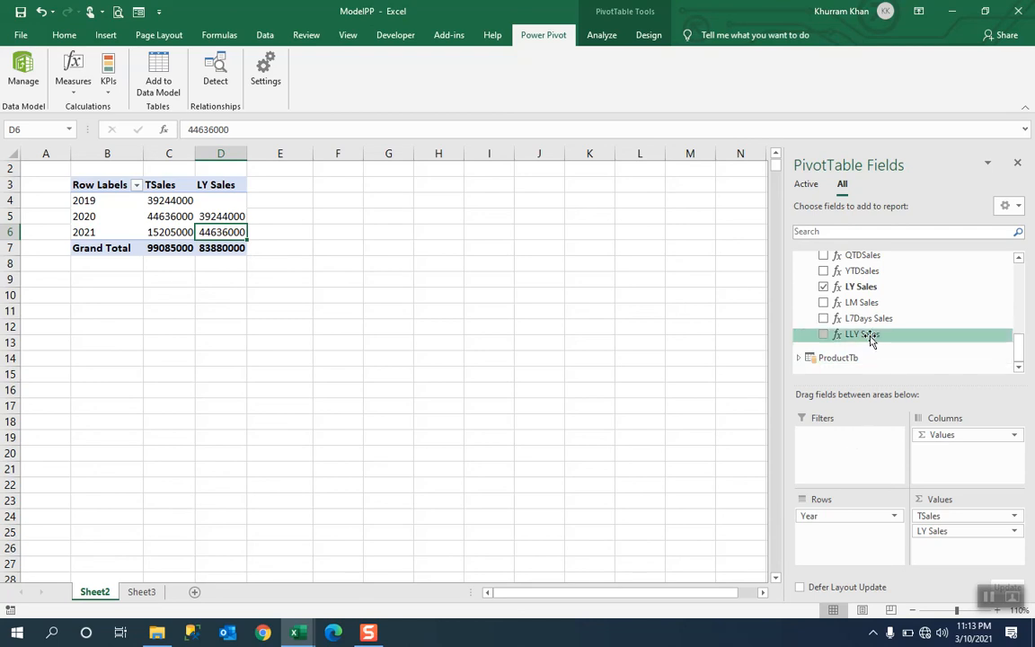
# - Add the LLY Sales measure to the PivotTable values below LY Sales and compare the 2021 TSales, LY Sales and LLY Sales figures
pyautogui.moveTo(890, 336); pyautogui.dragTo(950, 547)
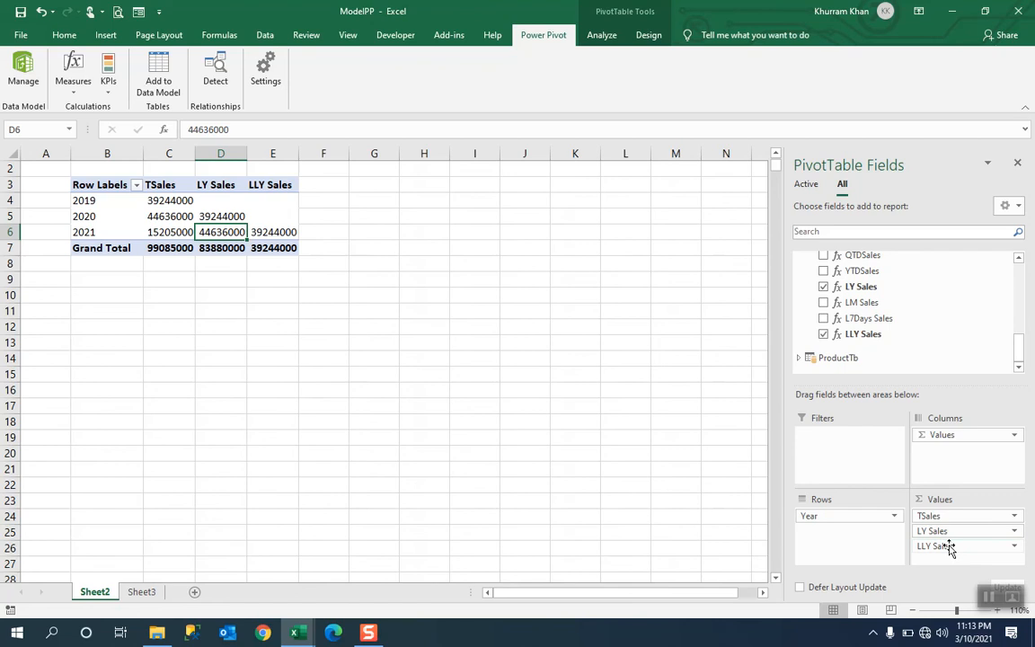
pyautogui.click(284, 233)
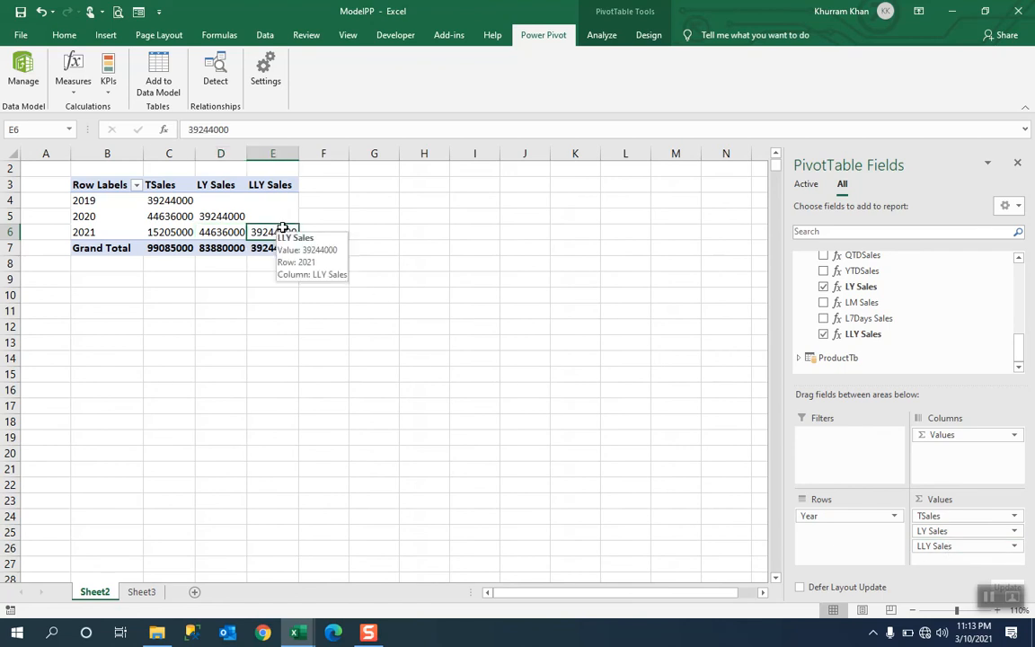
pyautogui.click(168, 232)
pyautogui.click(216, 232)
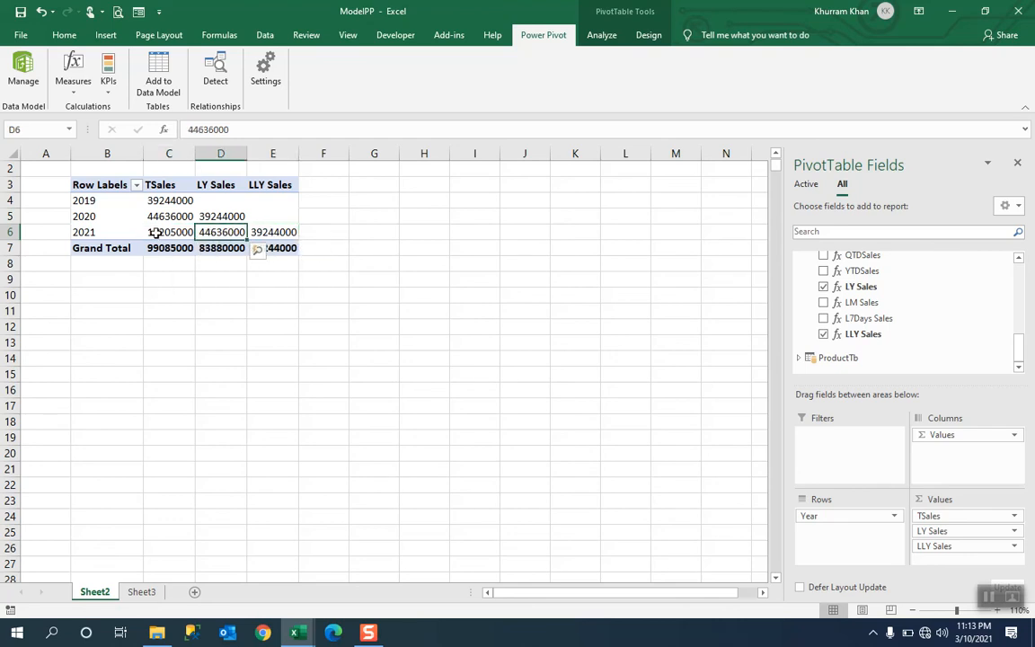
pyautogui.click(186, 232)
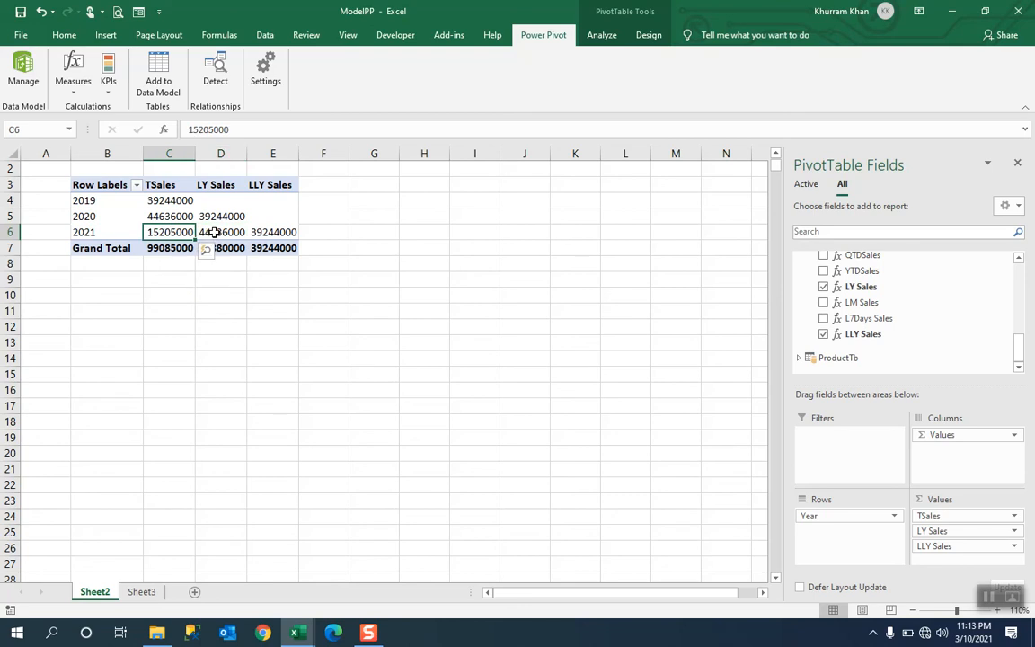
pyautogui.click(212, 232)
pyautogui.click(269, 233)
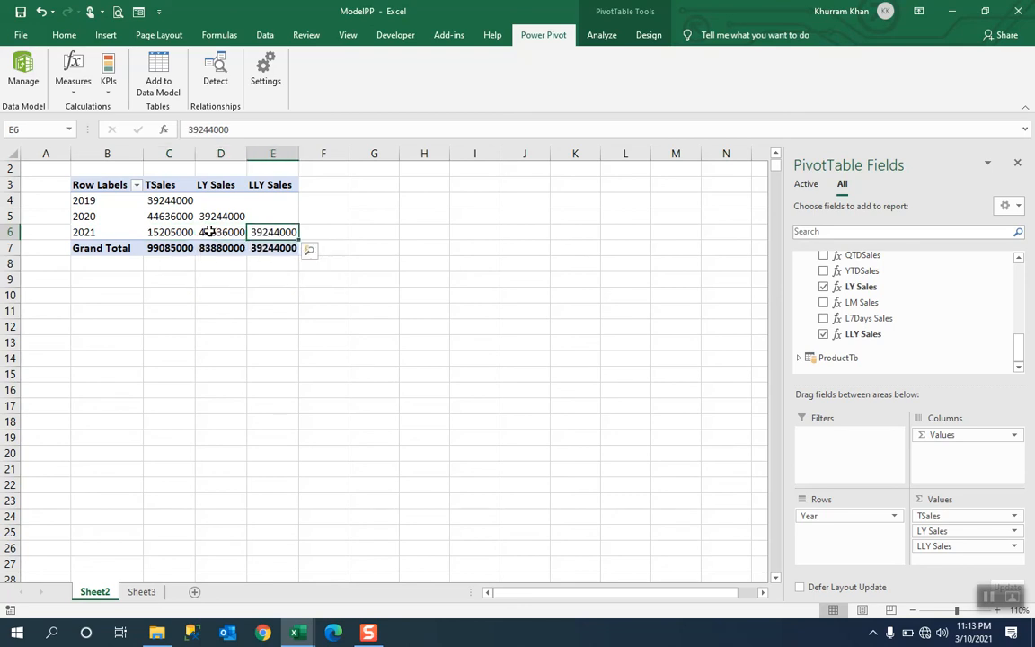